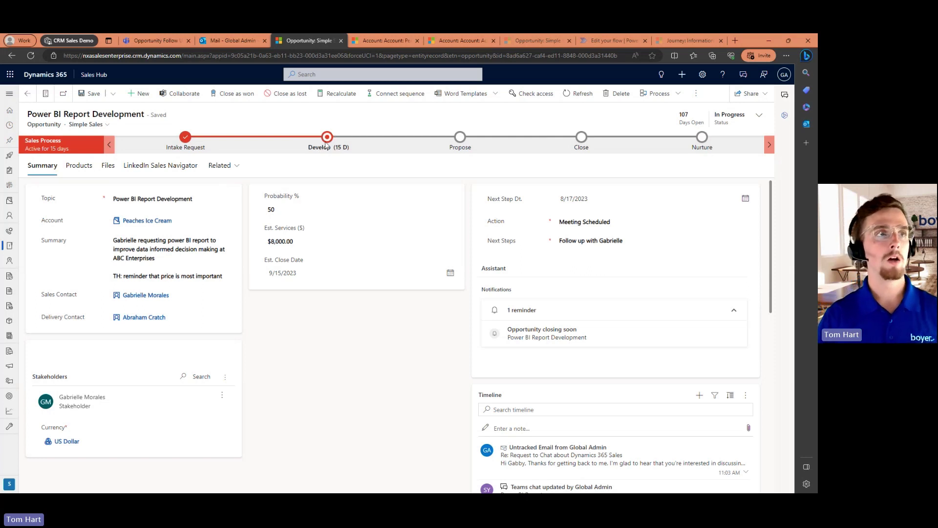
Fill in the Develop stage with "Power BI report" as both customer need and proposed solution, and advance the opportunity to Propose.
click(330, 142)
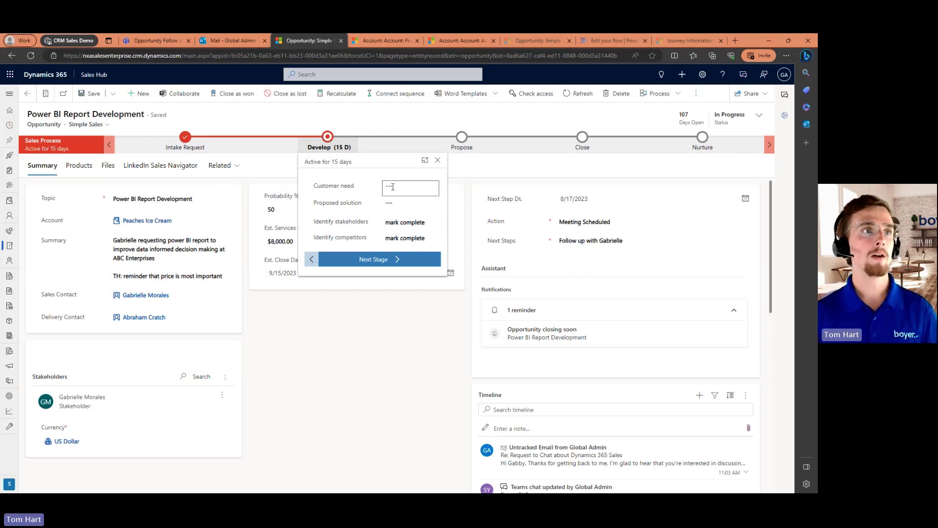
click(401, 205)
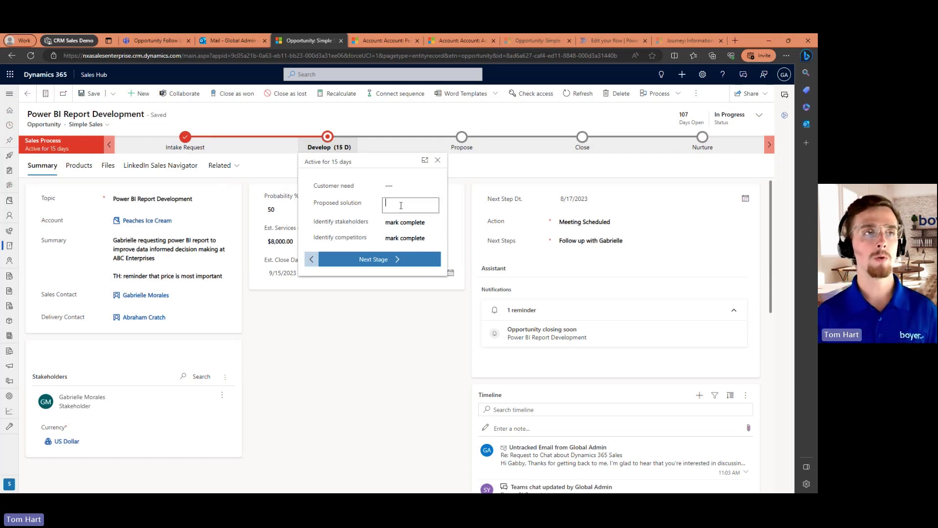
click(406, 190)
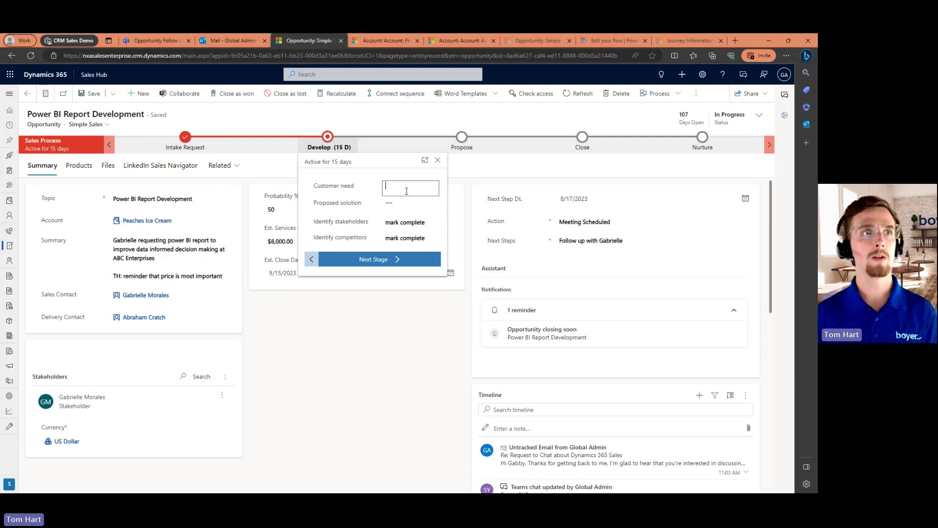
text(Te)
key(BackSpace)
key(BackSpace)
text(Power )
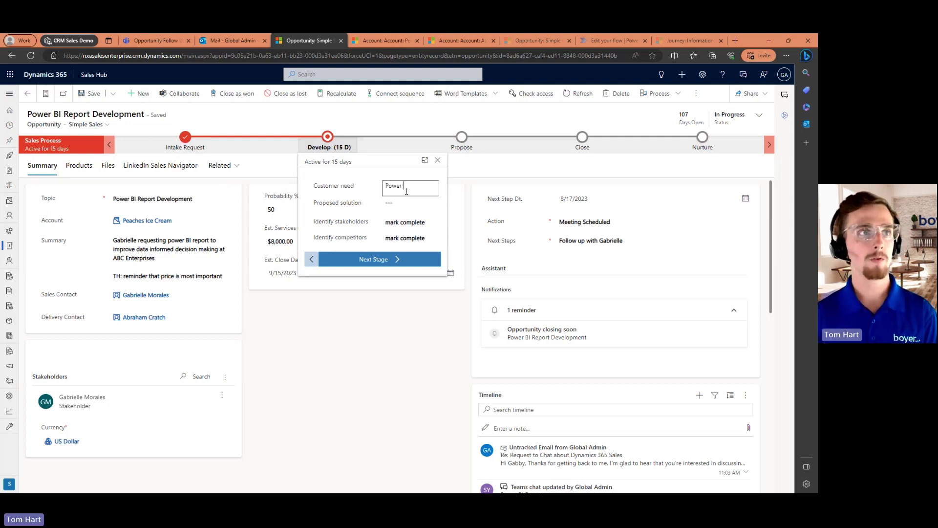
text(BI report)
key(Tab)
text(Power BI report)
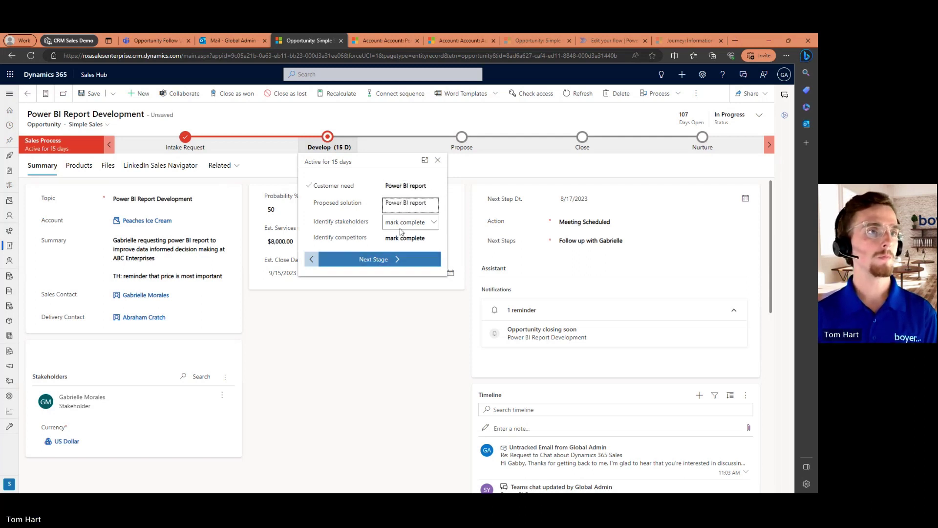
click(403, 262)
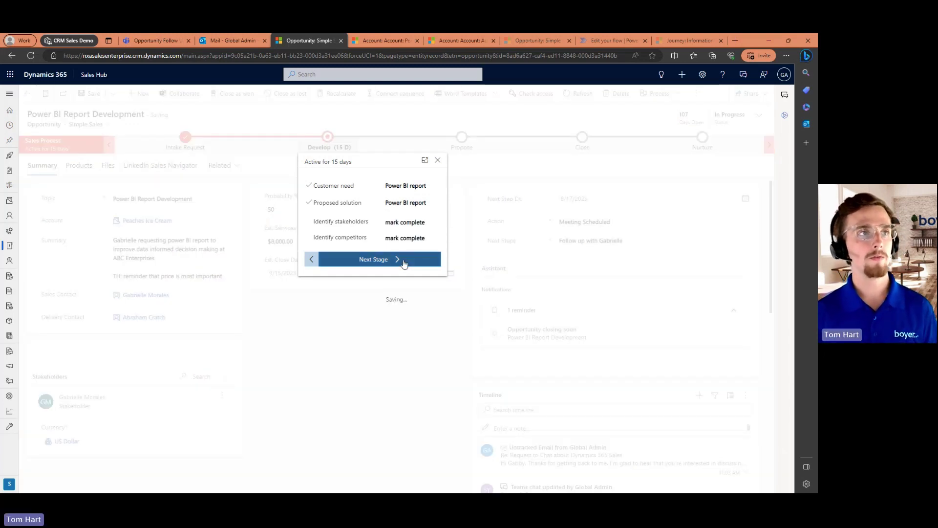
click(402, 127)
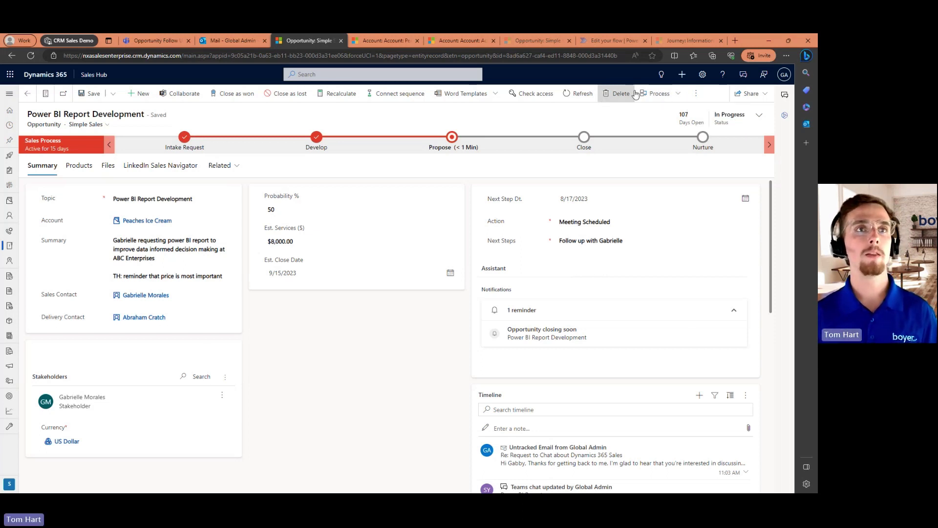
Switch the opportunity's business process to Lead to Opportunity Sales Process.
click(668, 96)
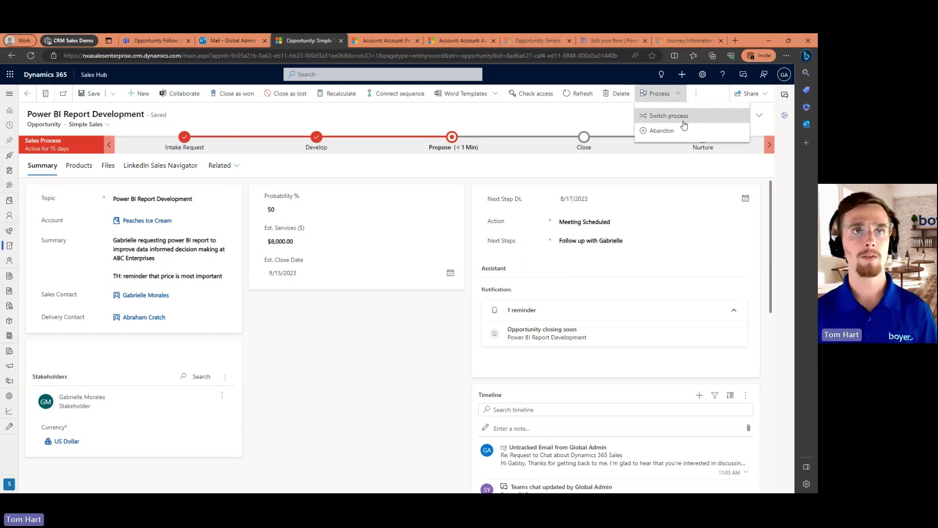
click(669, 116)
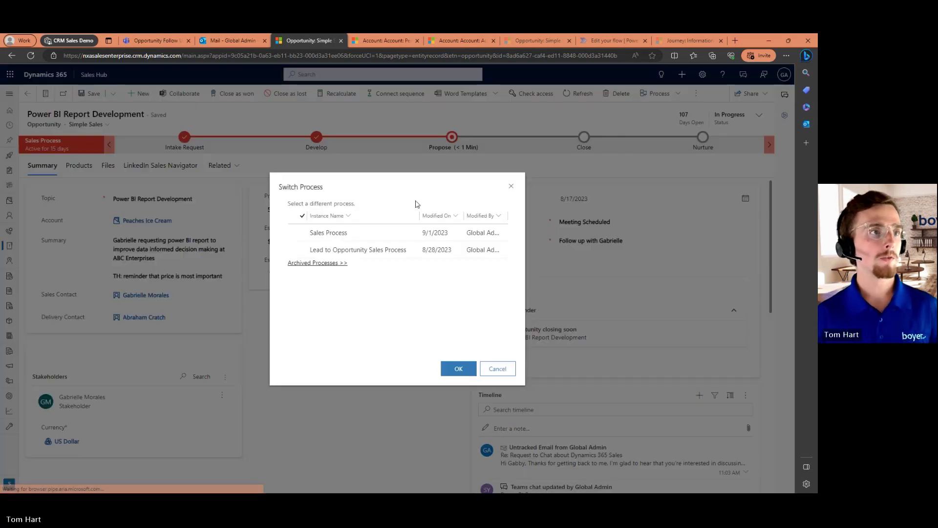
click(374, 251)
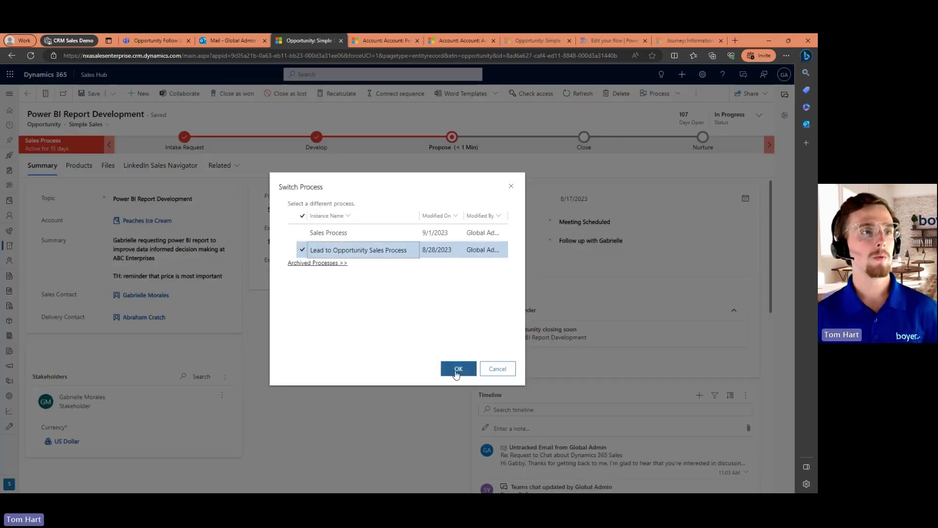
click(456, 373)
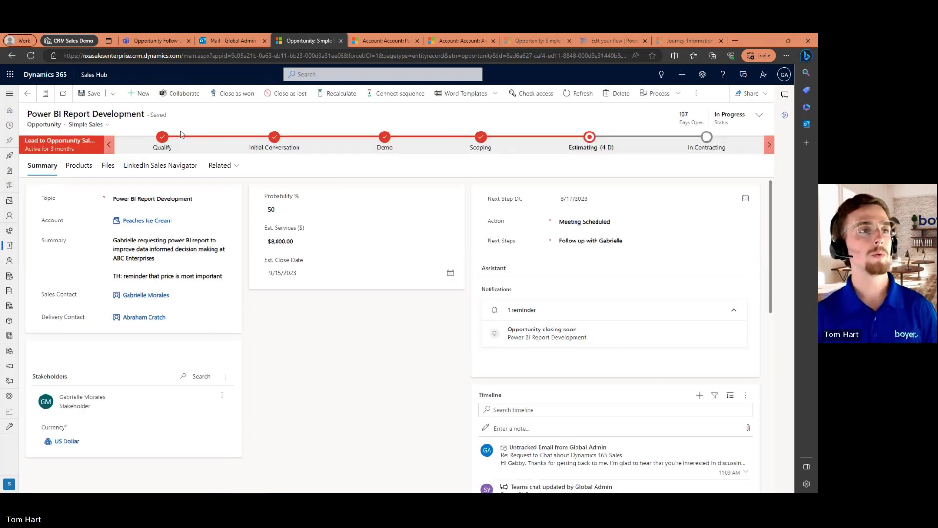
Review the completed Scoping stage details and the files associated with the opportunity, and return to its summary.
click(479, 144)
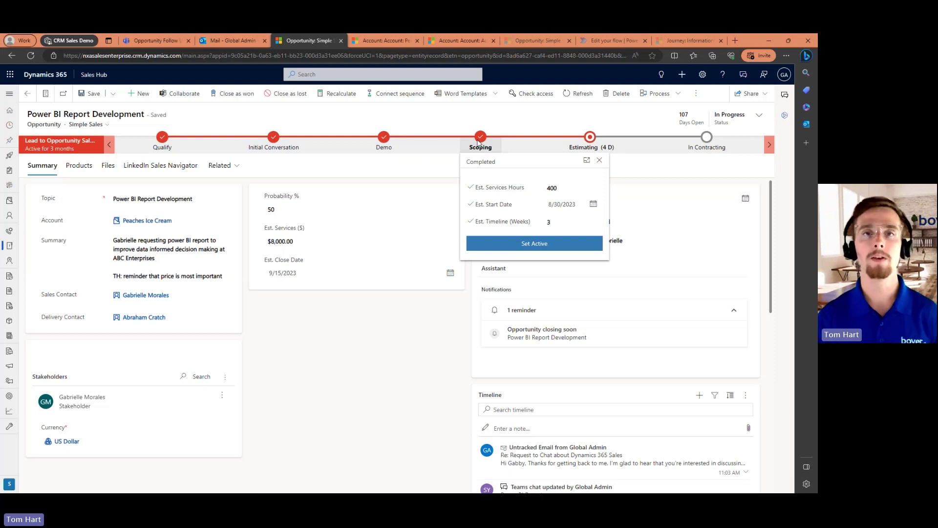
click(491, 126)
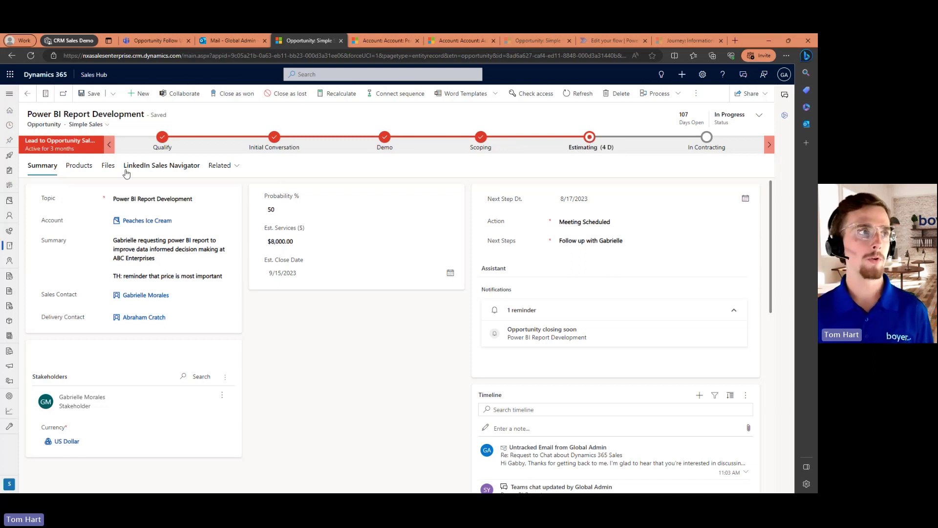
click(105, 169)
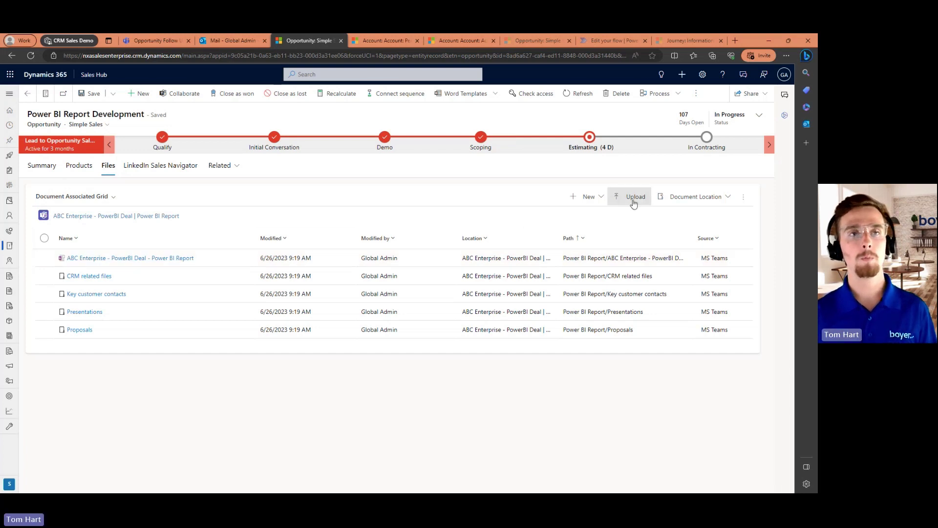
click(49, 167)
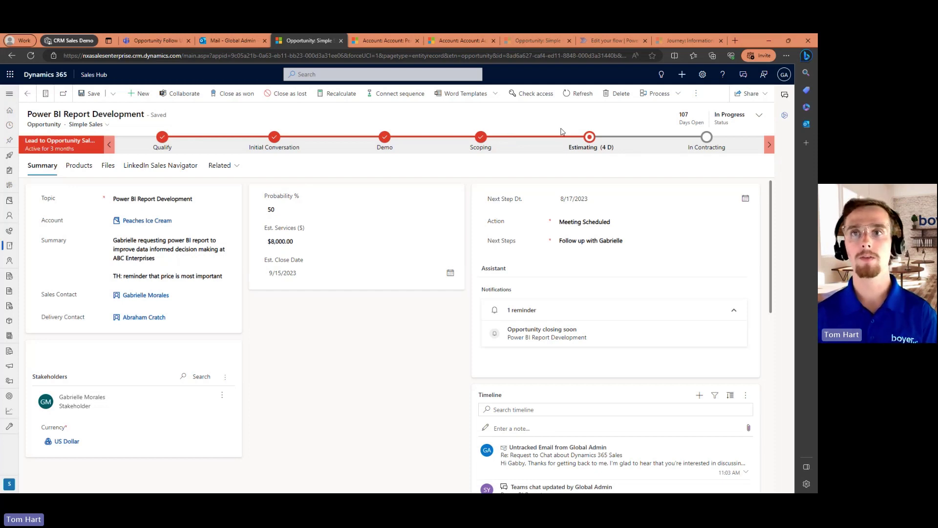
key(alt+Tab)
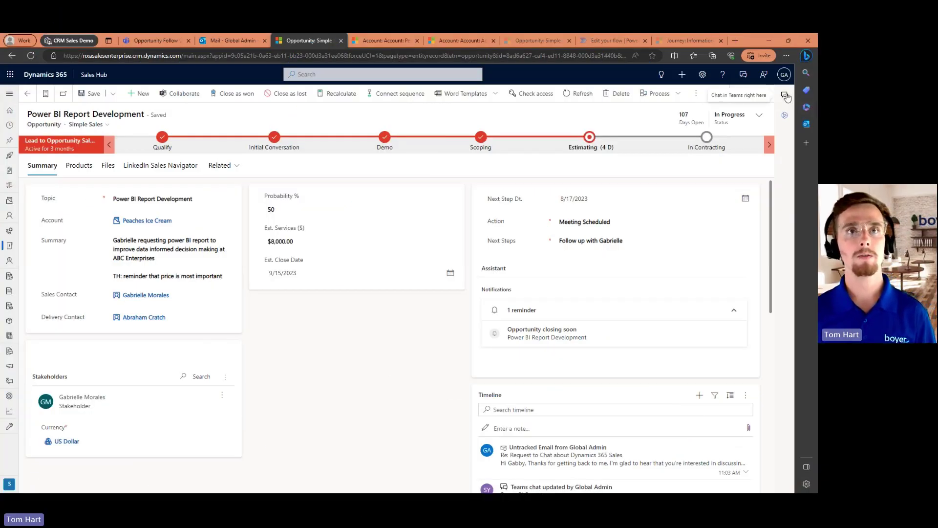
Show the Teams chats beside the opportunity, and briefly view and close the Peaches Ice Cream chat.
click(785, 95)
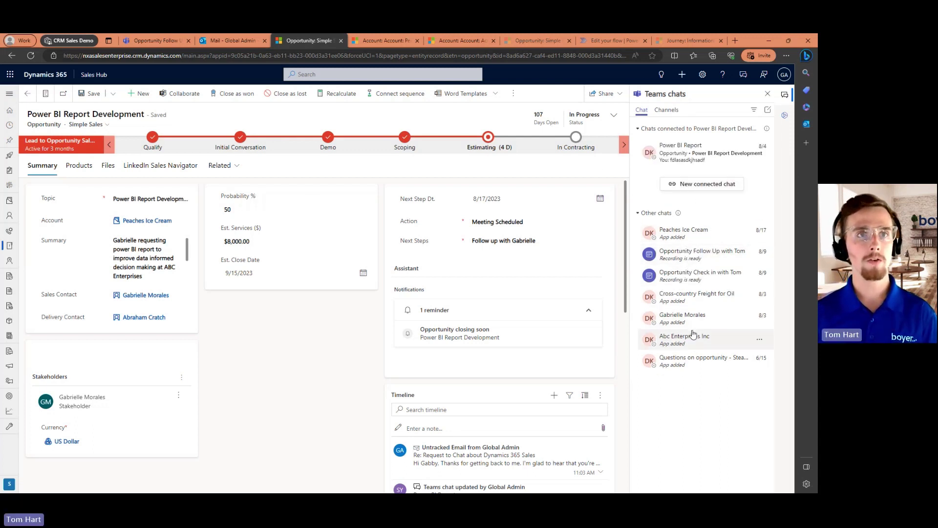
click(702, 238)
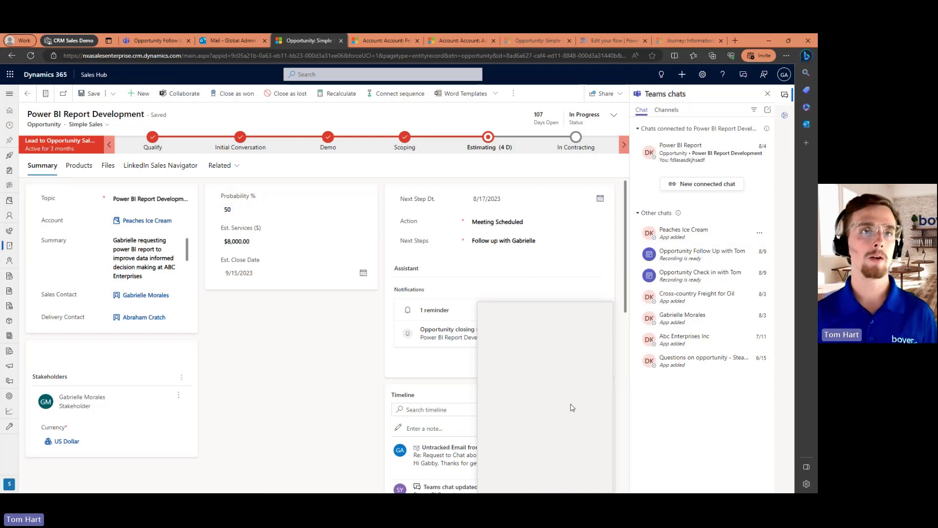
click(682, 238)
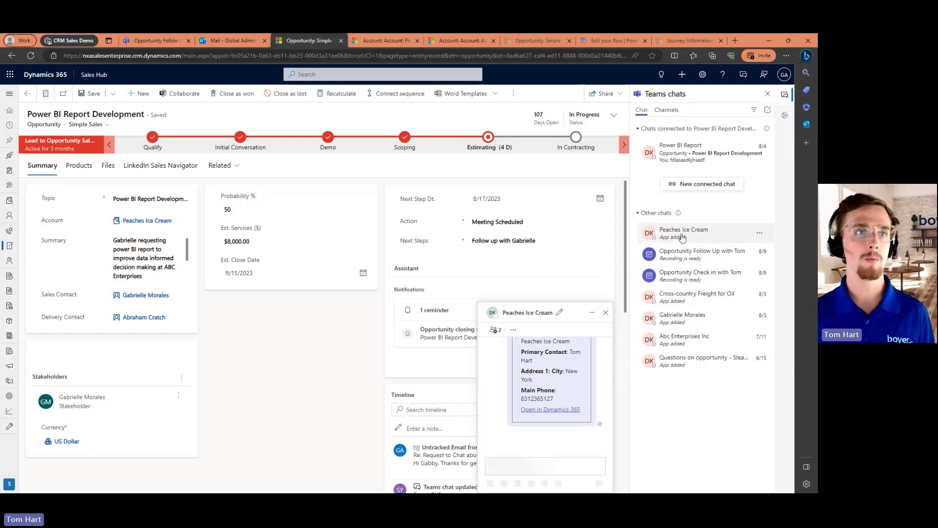
click(592, 312)
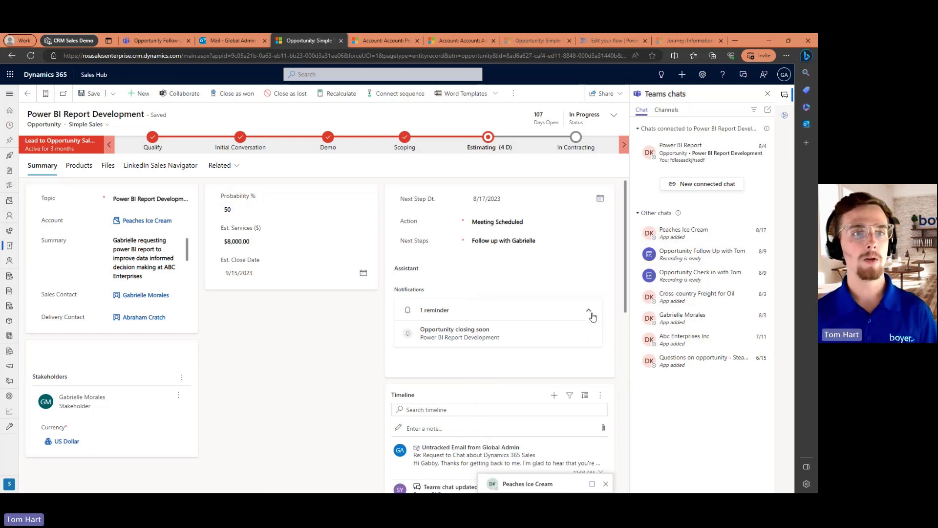
click(605, 484)
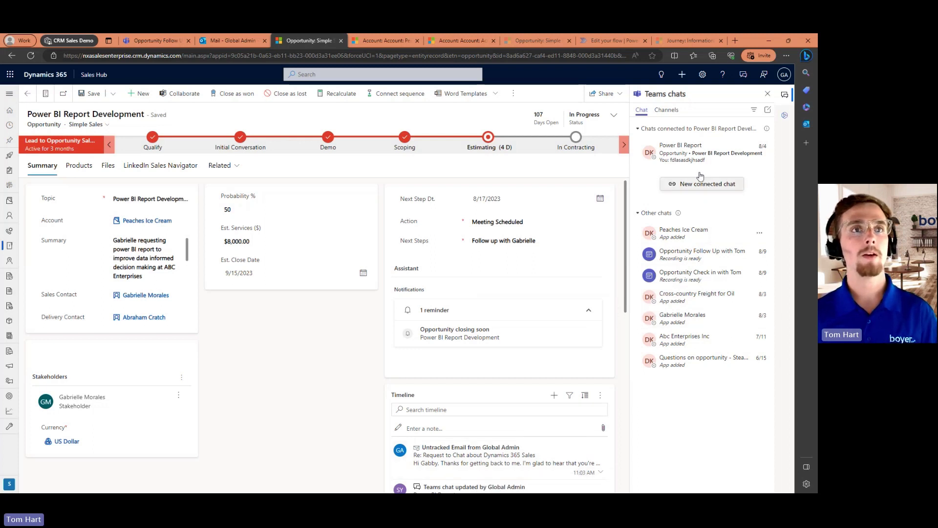
Review the shared opportunity card in the connected Power BI Report chat, send a short greeting to the colleague, and close the chat.
click(673, 144)
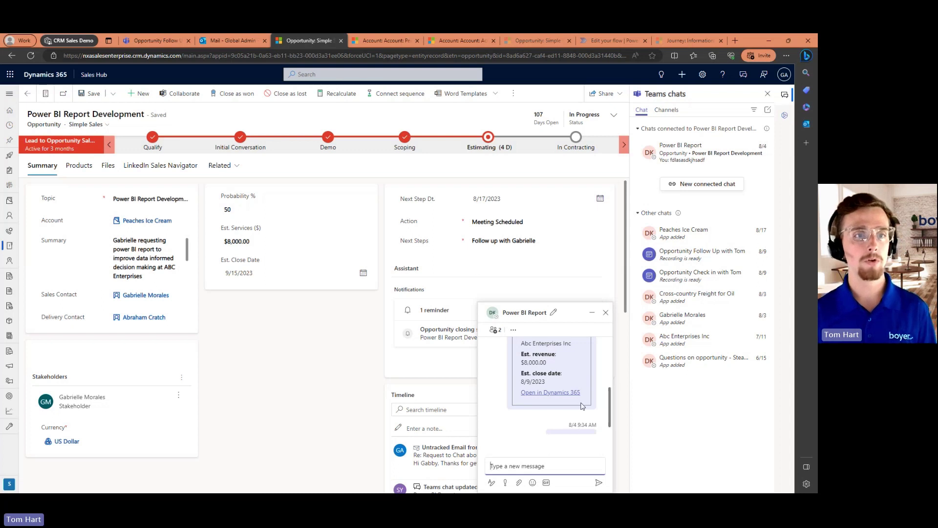
scroll(582, 406, up, 2)
scroll(586, 400, down, 1)
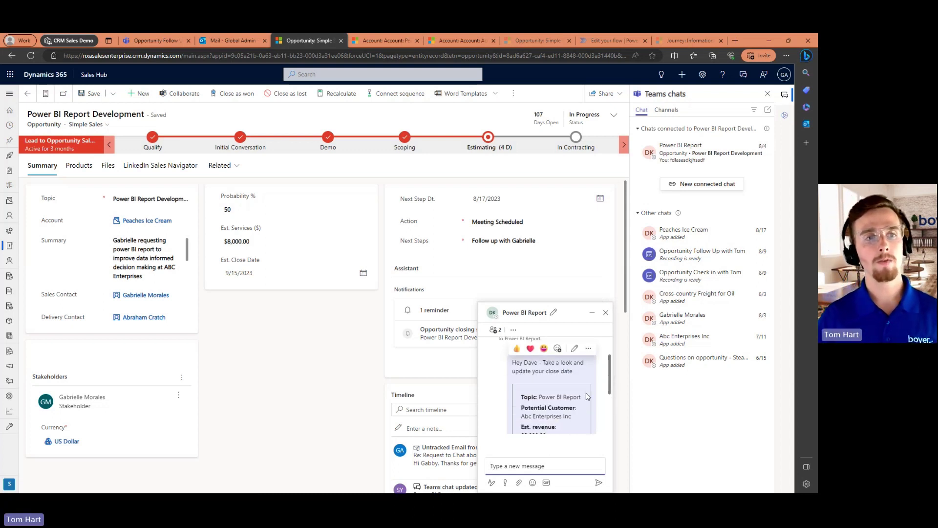
scroll(587, 396, down, 3)
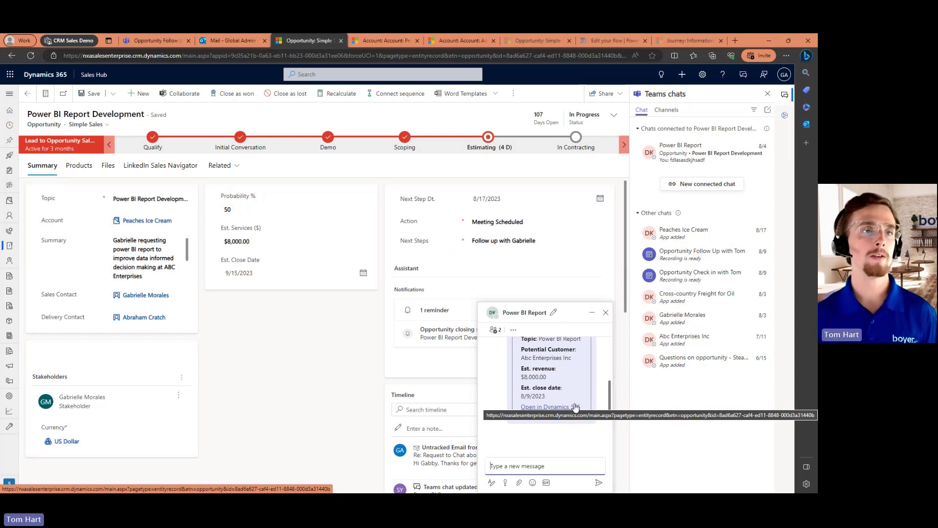
scroll(550, 381, up, 2)
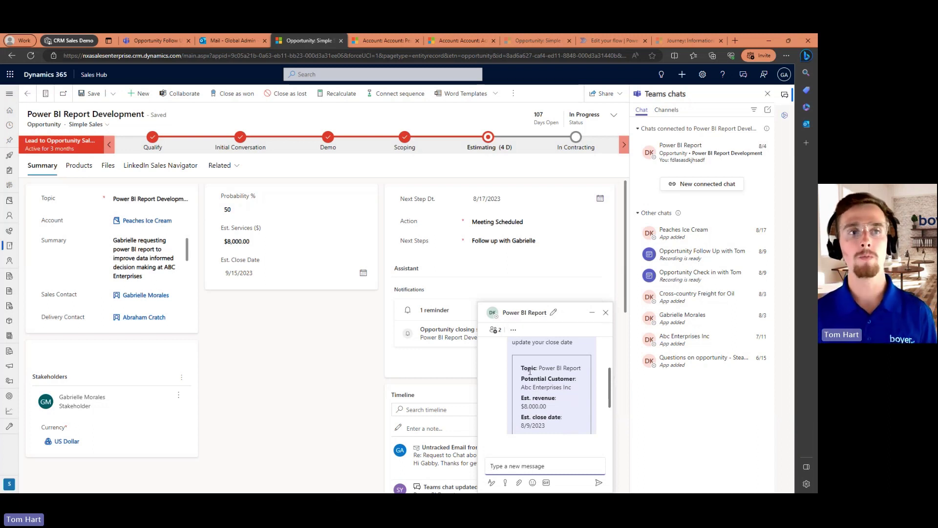
scroll(529, 371, down, 3)
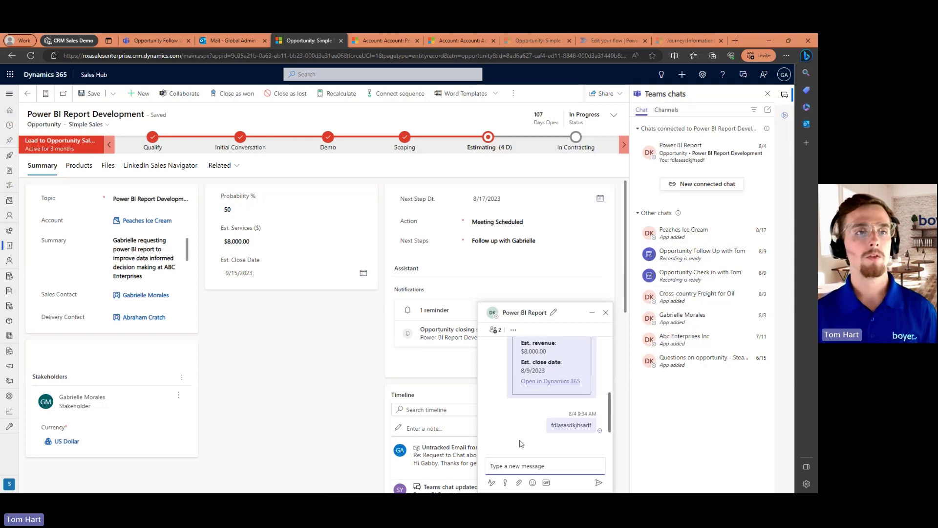
text(hey Dave)
key(Return)
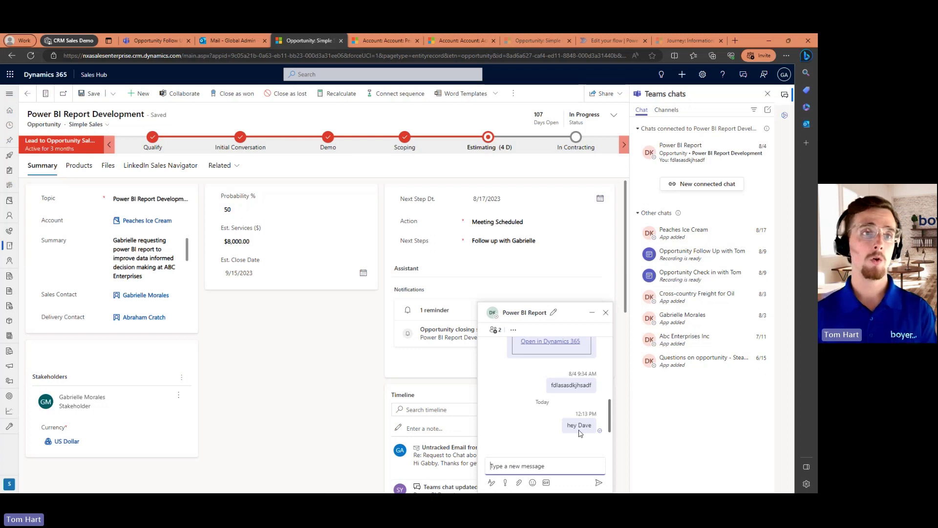
click(606, 312)
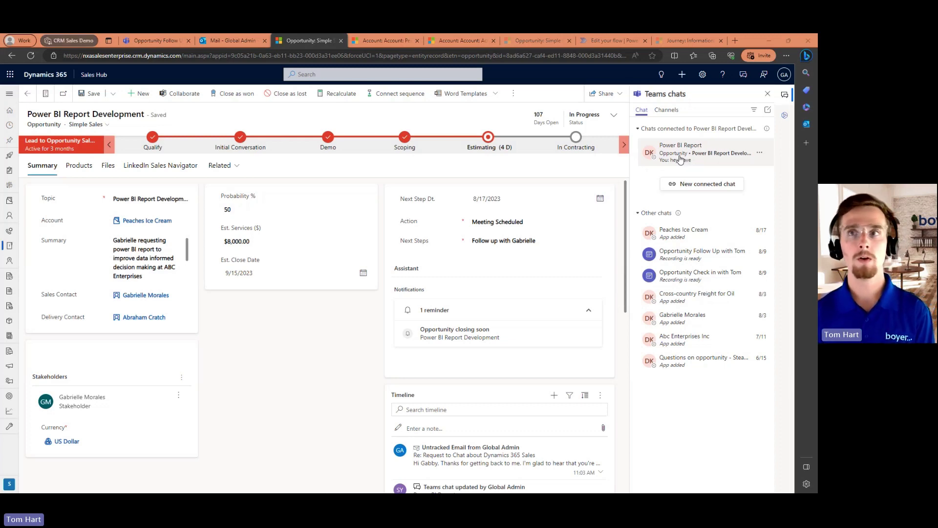
key(alt+Tab)
key(Right)
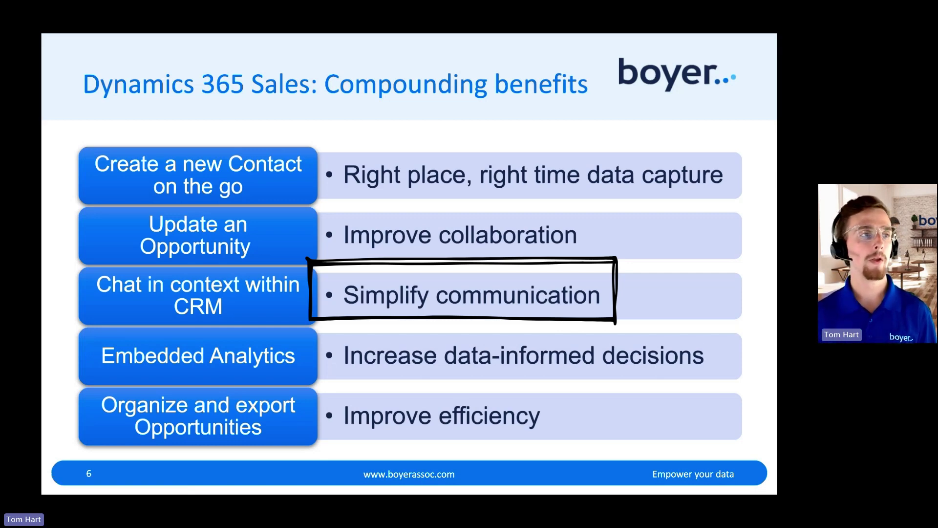
key(Right)
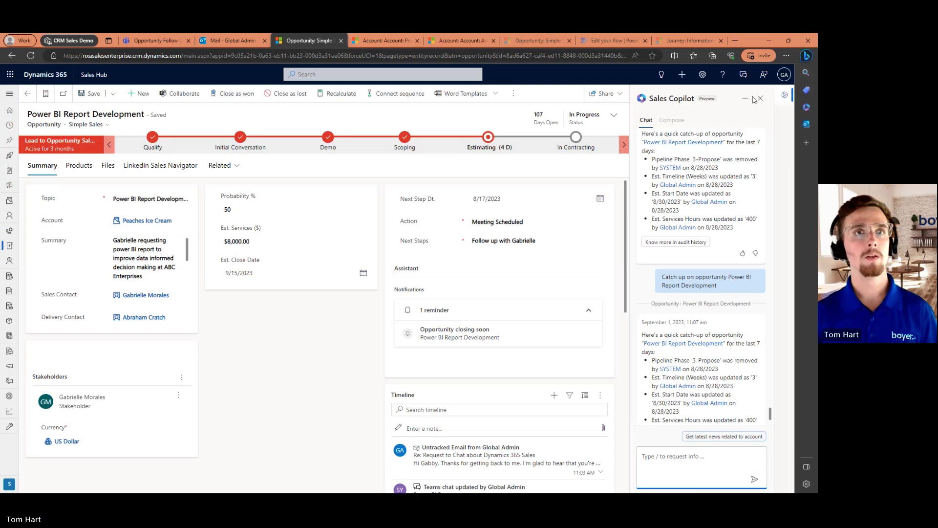
Close the Sales Copilot pane and view the account analytics of the opportunity's linked account, Peaches Ice Cream.
click(760, 101)
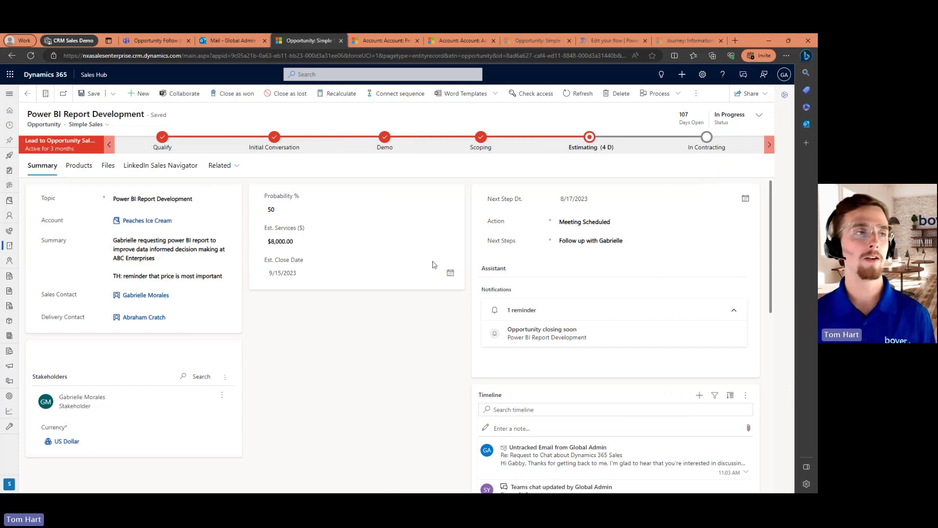
click(153, 224)
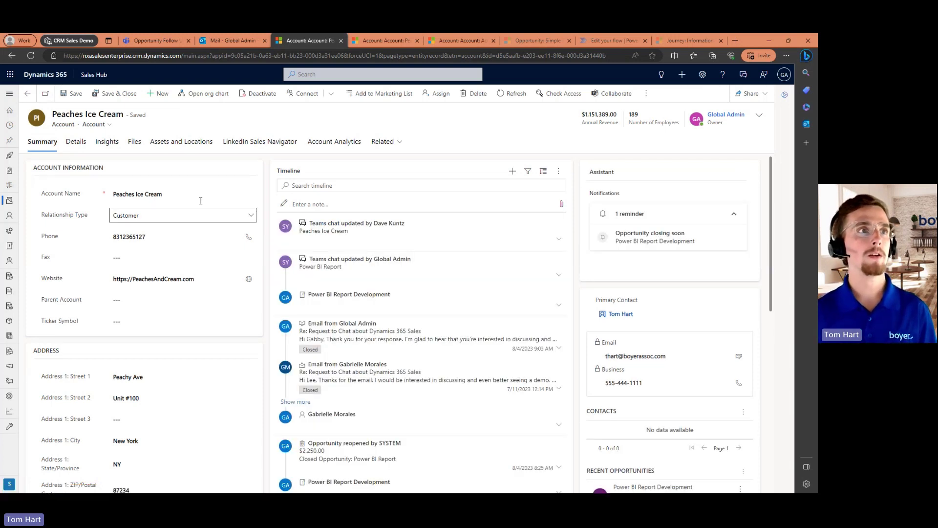
click(320, 143)
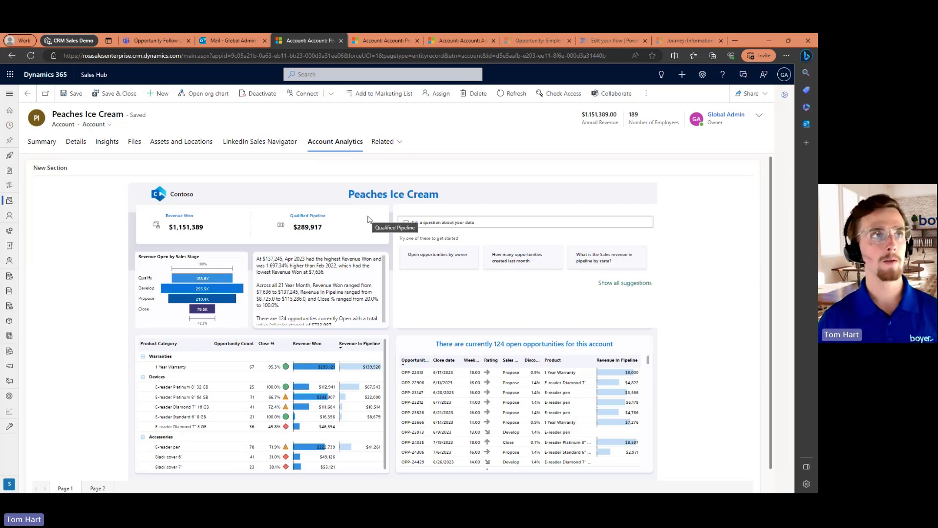
Search for acme, view the account analytics of Acme Unlimited, and return to the Peaches Ice Cream analytics.
click(323, 74)
text(a)
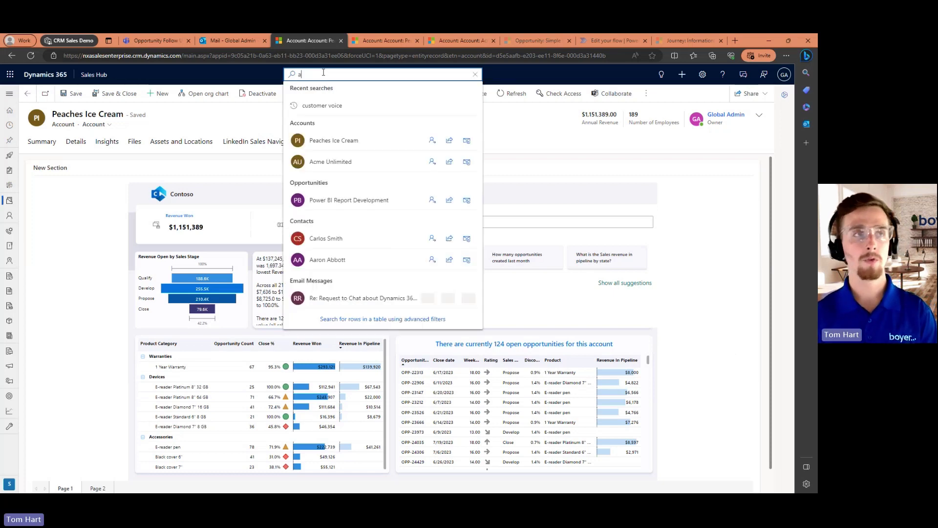
text(cme)
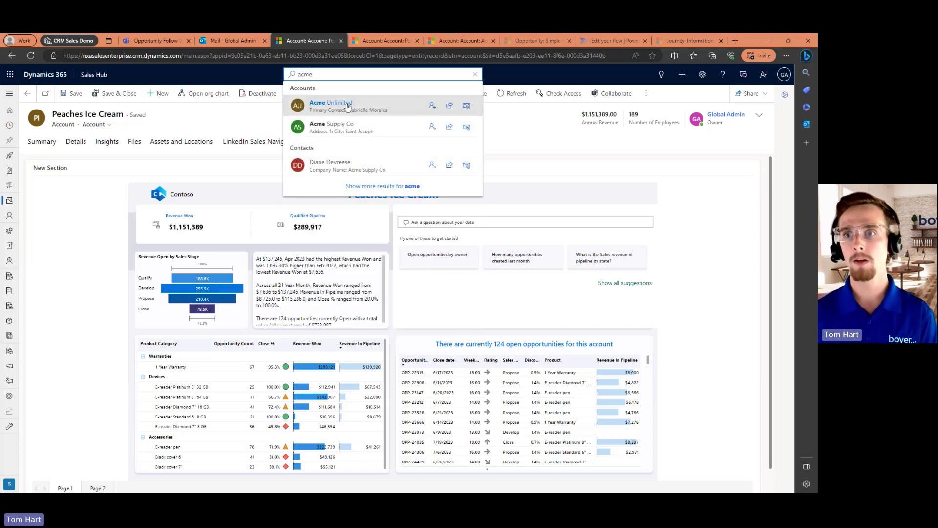
click(348, 106)
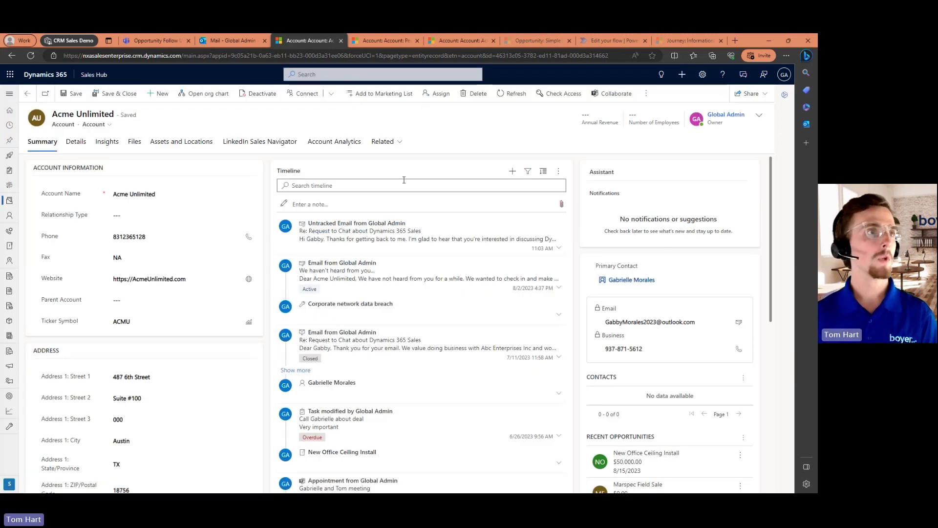
click(341, 145)
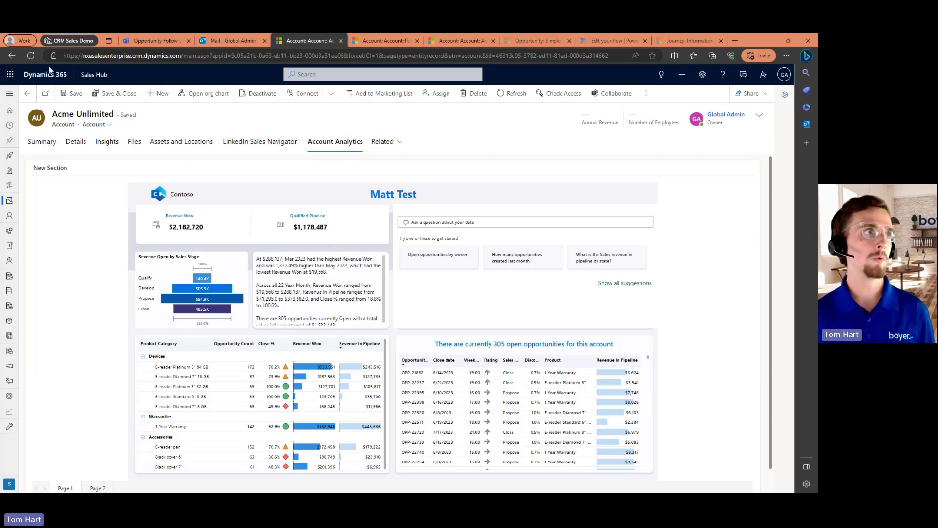
click(12, 56)
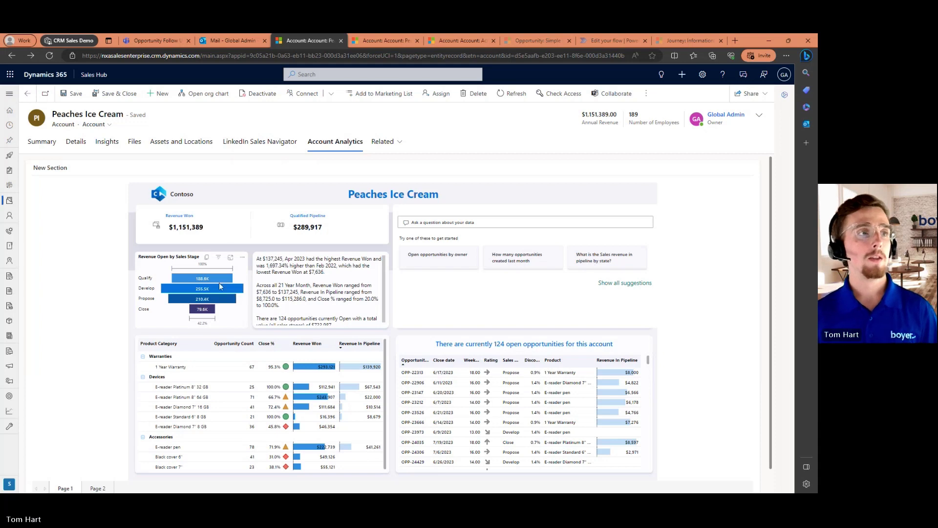
Cross-filter the Peaches Ice Cream report by the Qualify and Propose stages of the sales funnel, clearing each filter again.
mouse_move(221, 281)
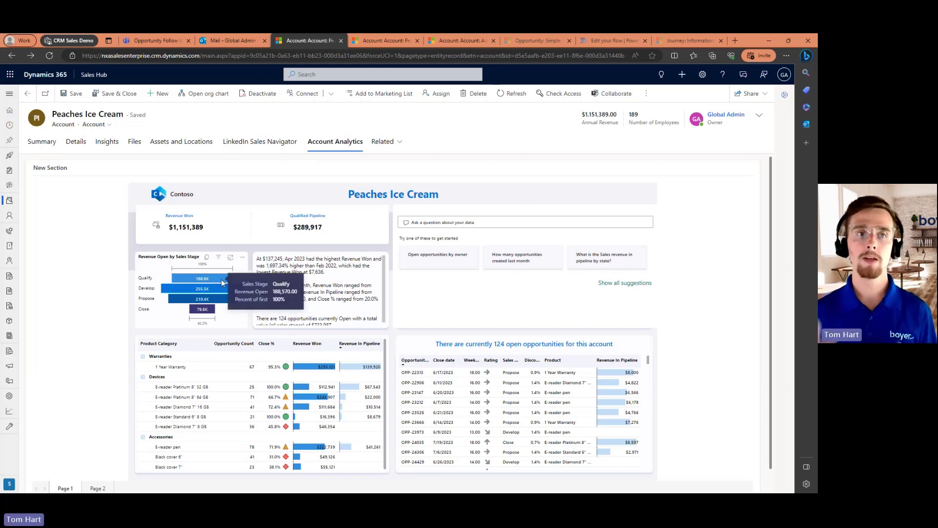
click(221, 289)
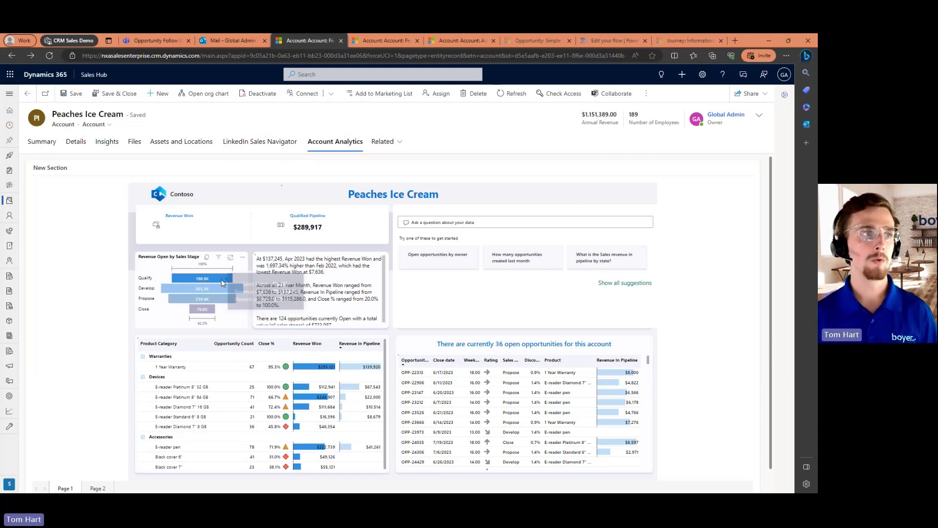
mouse_move(206, 281)
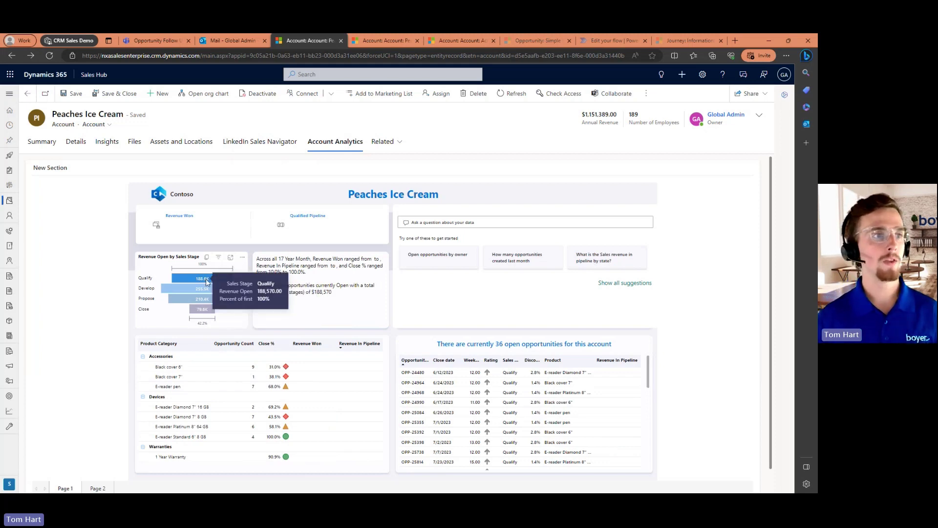
click(207, 281)
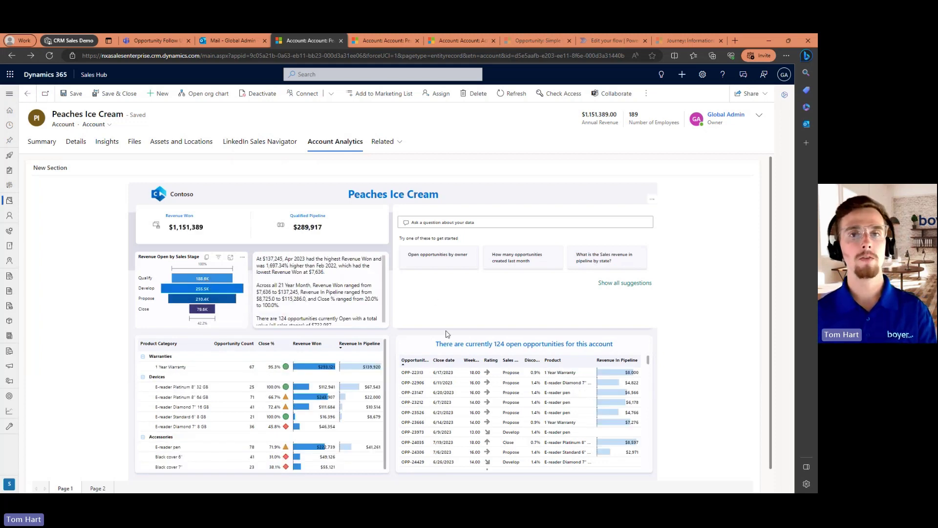
click(211, 297)
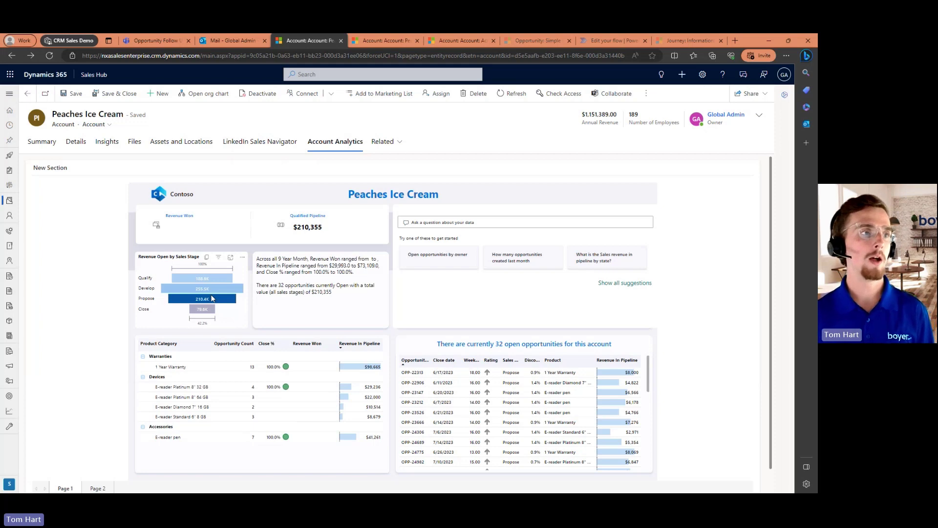
click(221, 302)
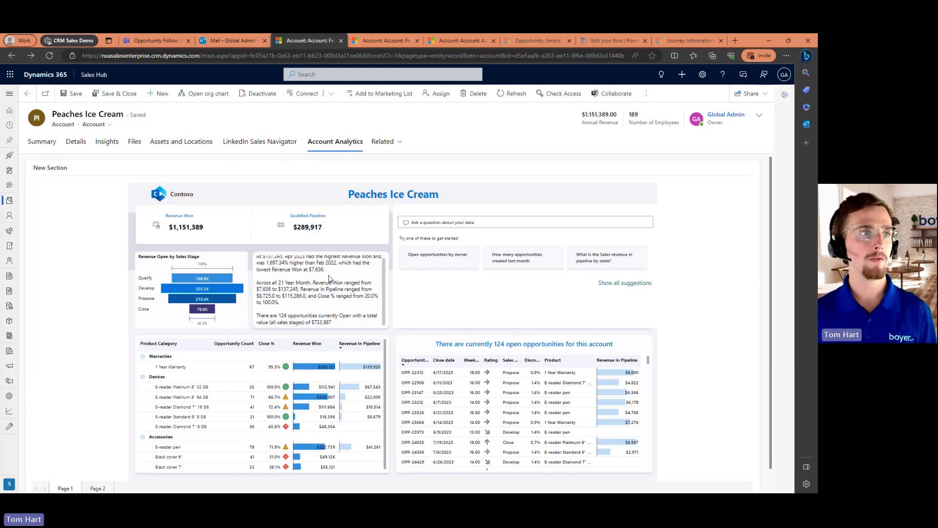
click(204, 280)
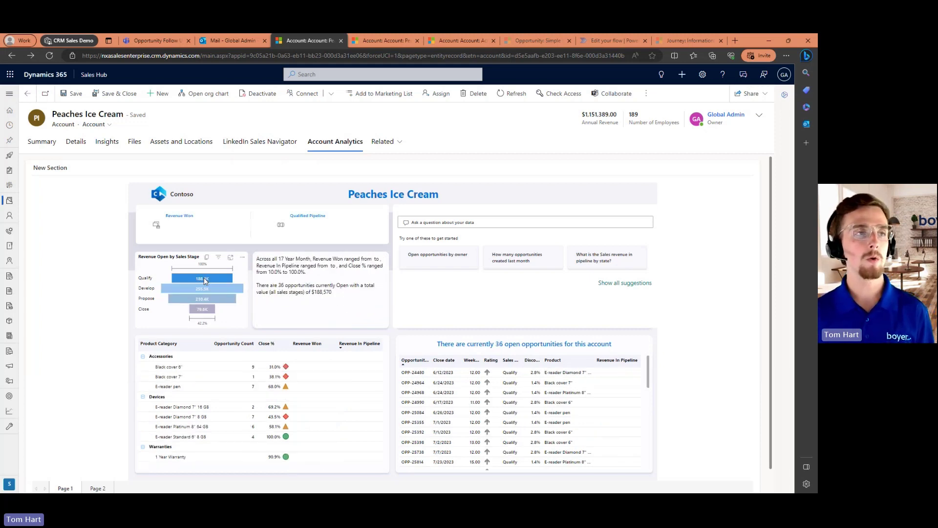
click(220, 284)
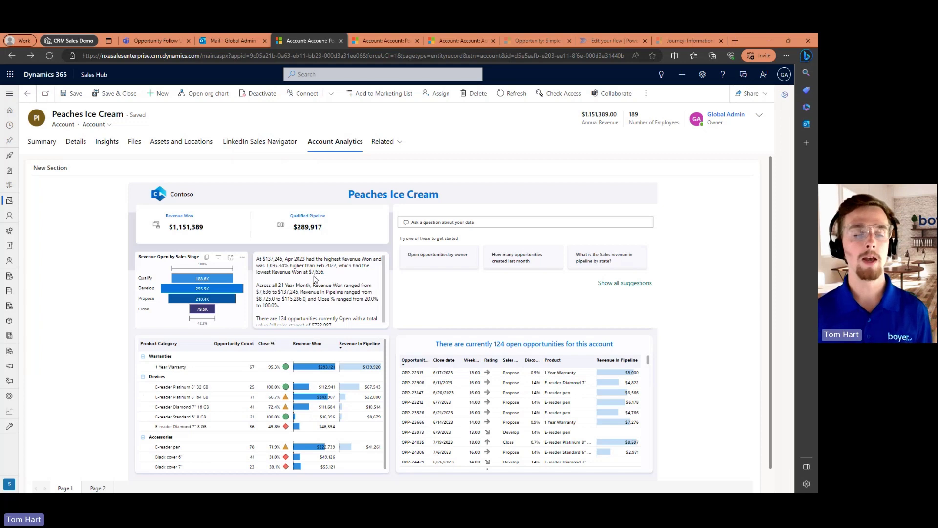
scroll(311, 285, down, 1)
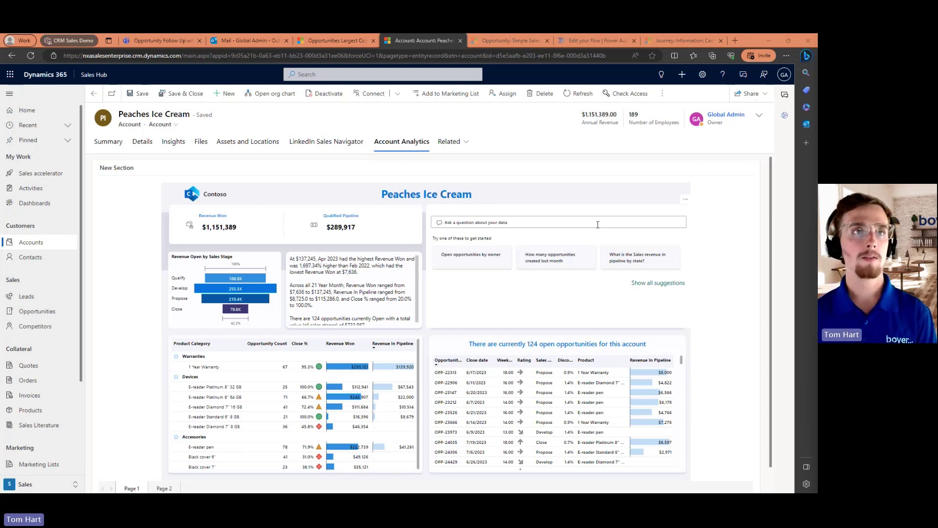
Ask the report's Q&A for "top 10 opportunities for this account by revenue open and rating of hot as a table".
text(top 10 opportuniti)
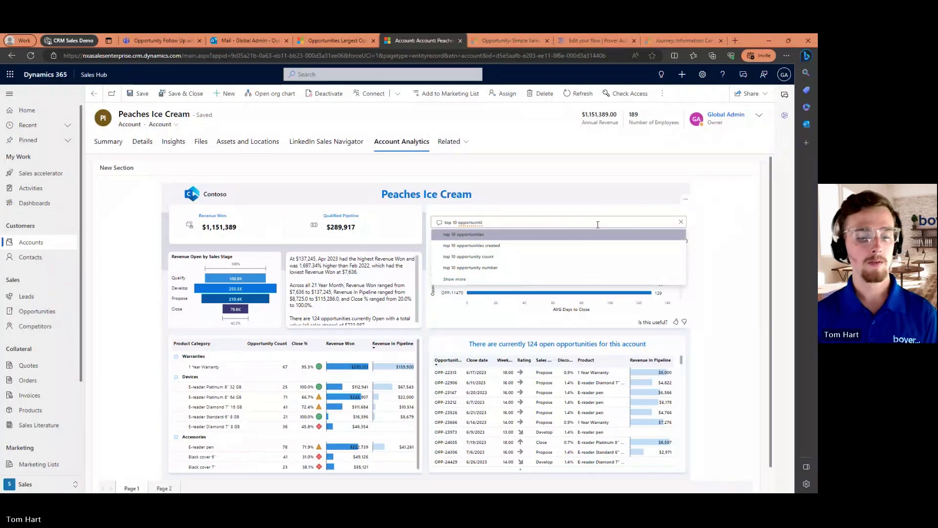
key(Return)
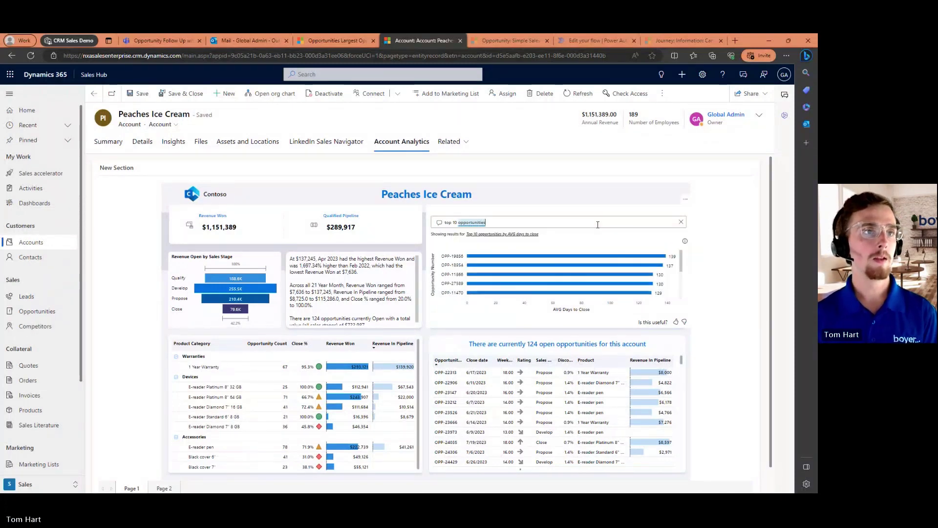
click(557, 220)
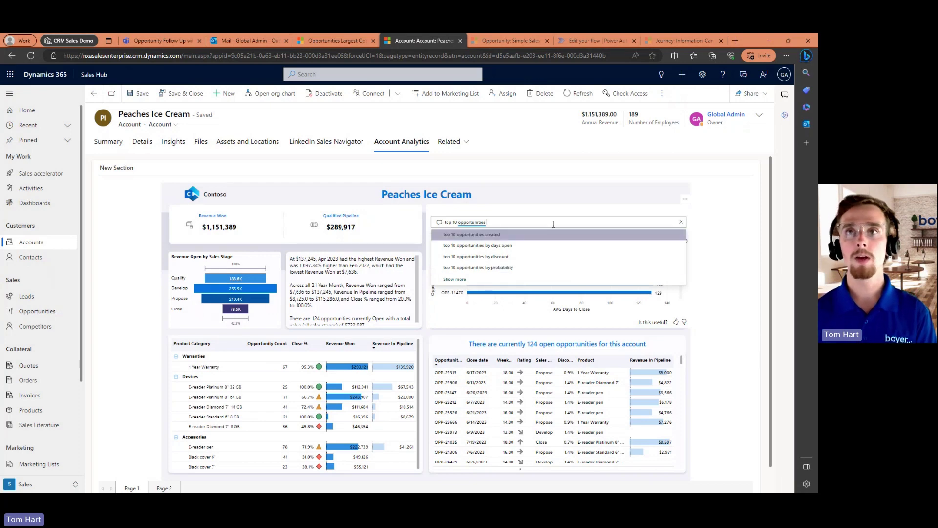
text(account by r)
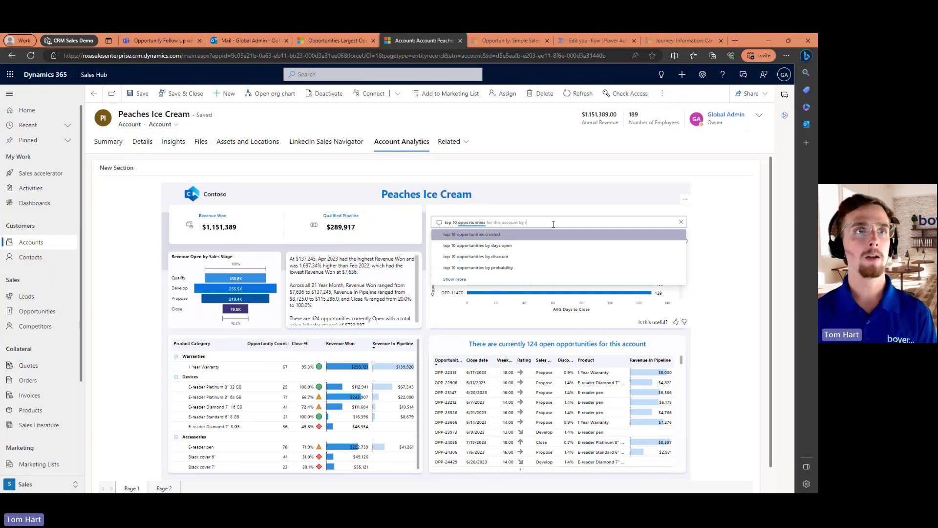
text(evenue open)
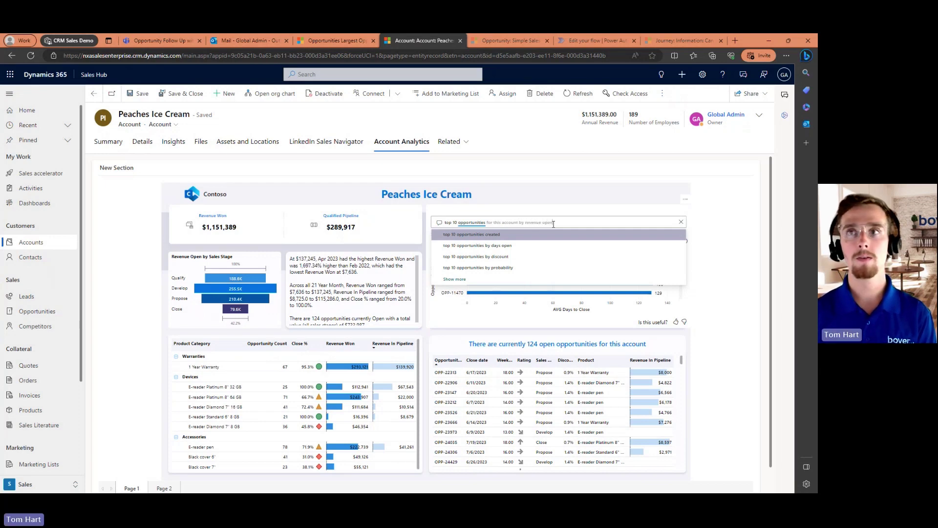
text( and rating of hot as a table)
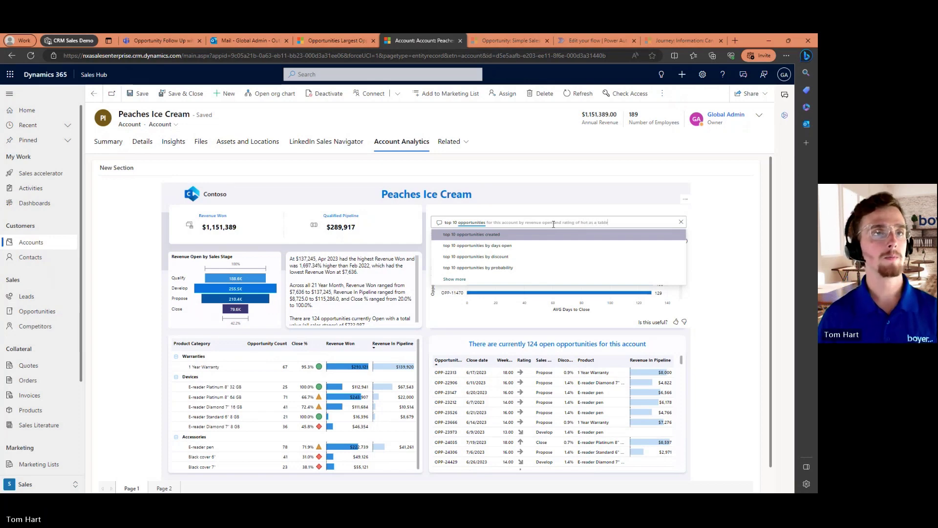
key(Return)
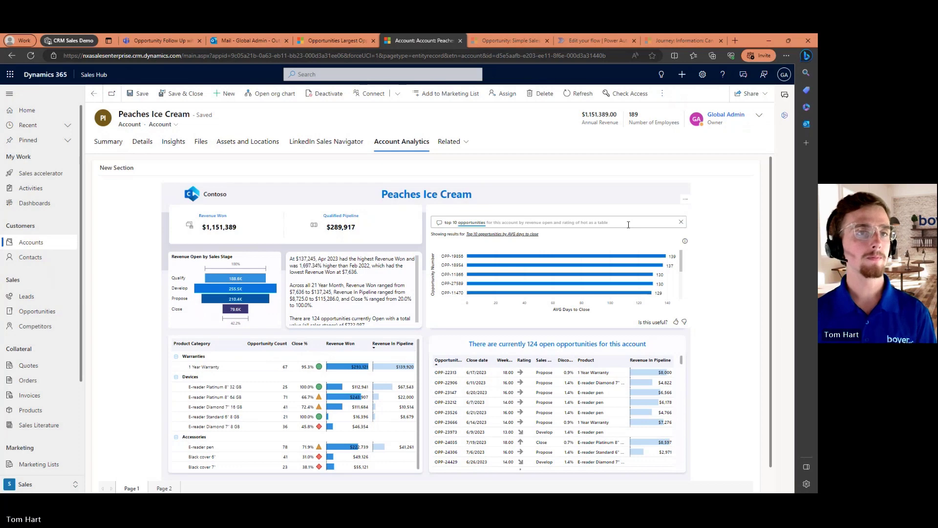
key(Return)
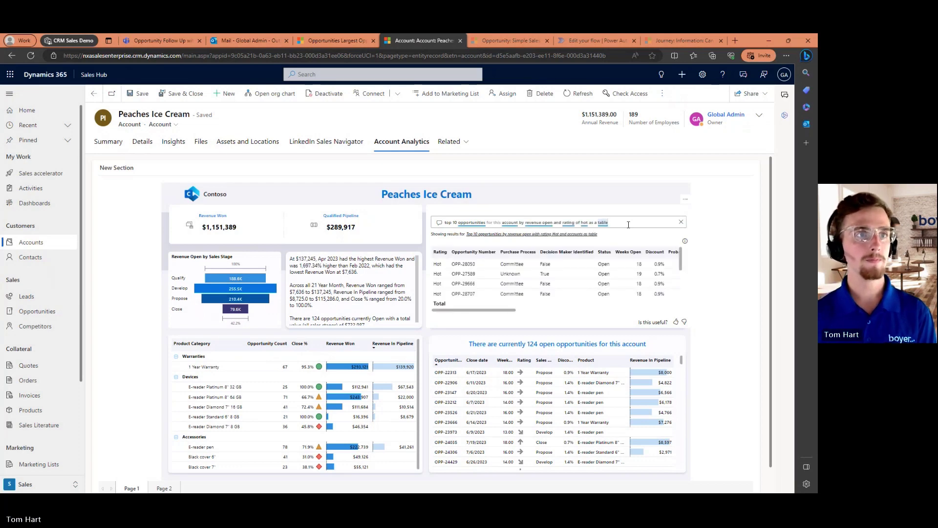
Examine the rows and columns of the Q&A opportunity table, including the rating, account name and revenue open.
mouse_move(473, 310)
mouse_down()
mouse_move(503, 311)
mouse_move(459, 311)
mouse_up()
scroll(457, 294, down, 1)
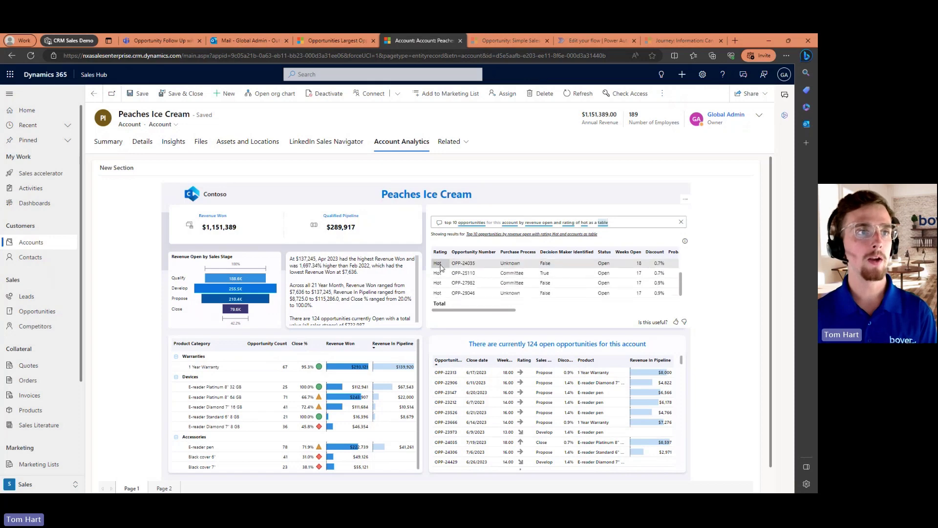
scroll(484, 289, up, 1)
drag(506, 310, 668, 313)
scroll(667, 272, down, 2)
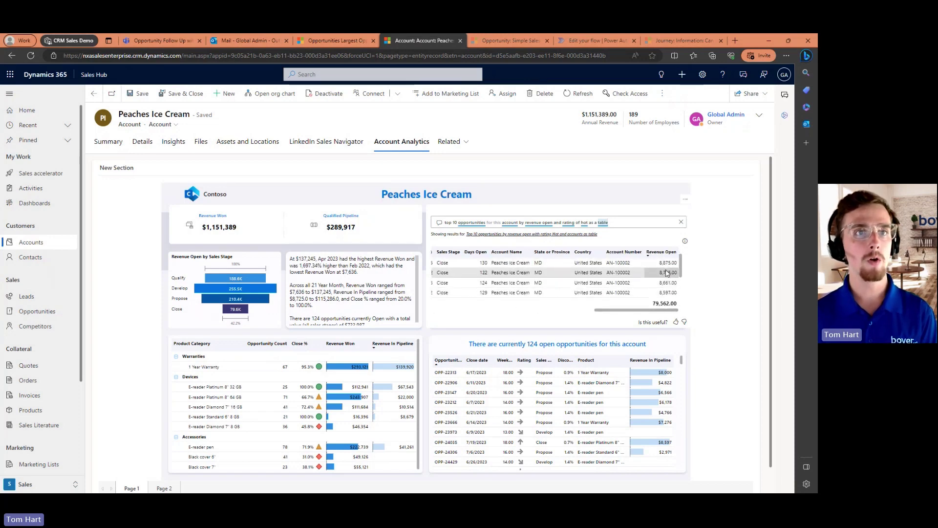
scroll(667, 272, down, 1)
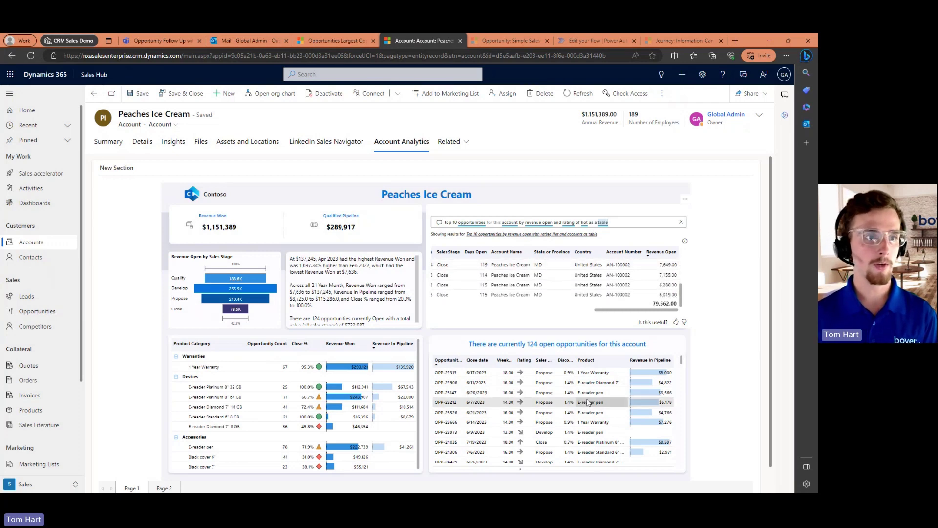
scroll(640, 291, up, 2)
scroll(641, 291, up, 2)
drag(637, 312, 469, 313)
Export the Q&A opportunity table to an Excel file using the data with current layout.
click(684, 201)
click(650, 209)
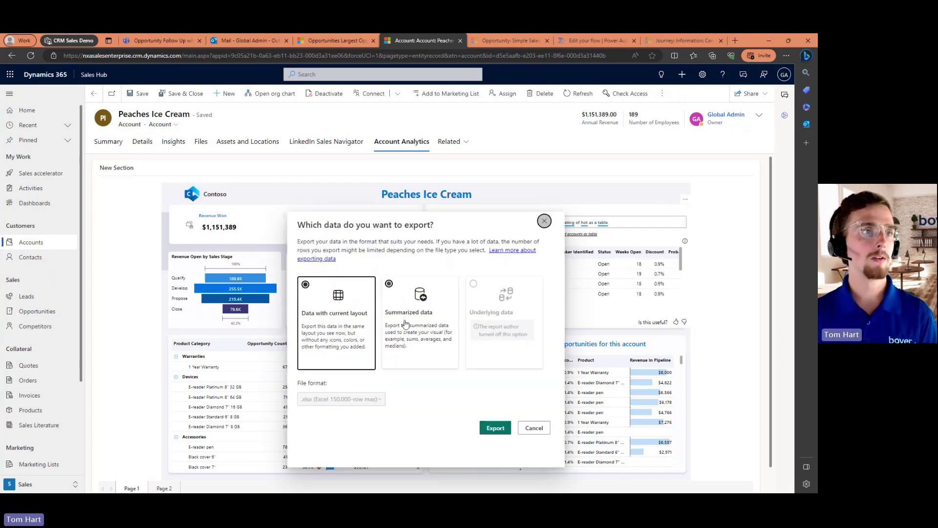
click(495, 430)
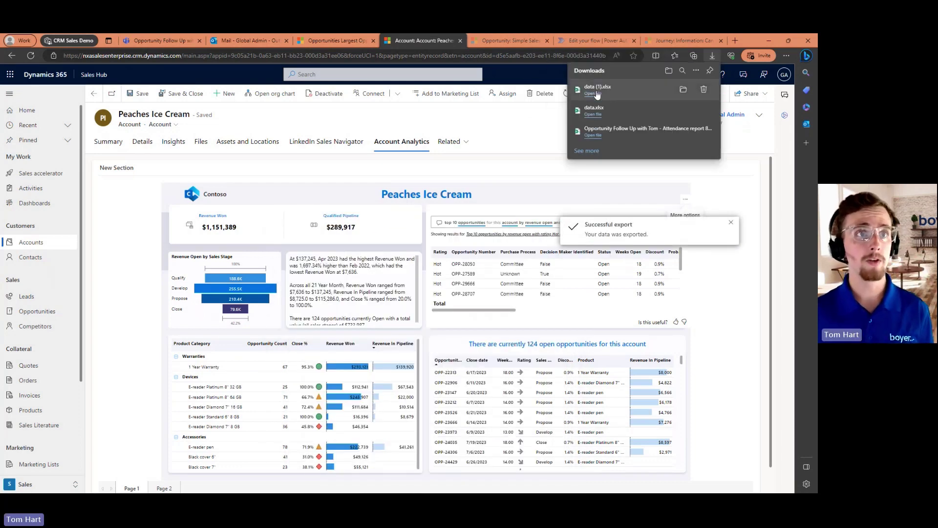
View the exported data (1).xlsx in Excel, close the workbook, and dismiss the list of downloads.
click(593, 93)
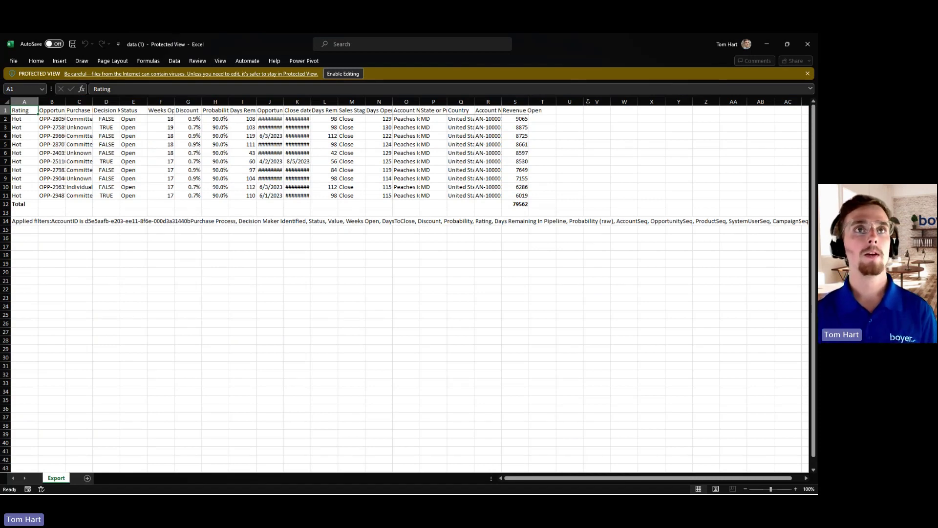
click(807, 44)
click(807, 45)
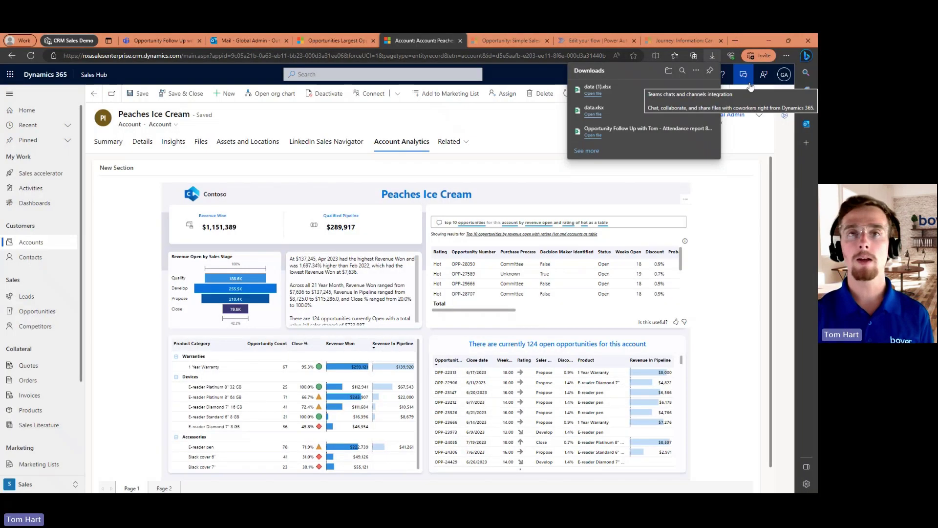
click(751, 157)
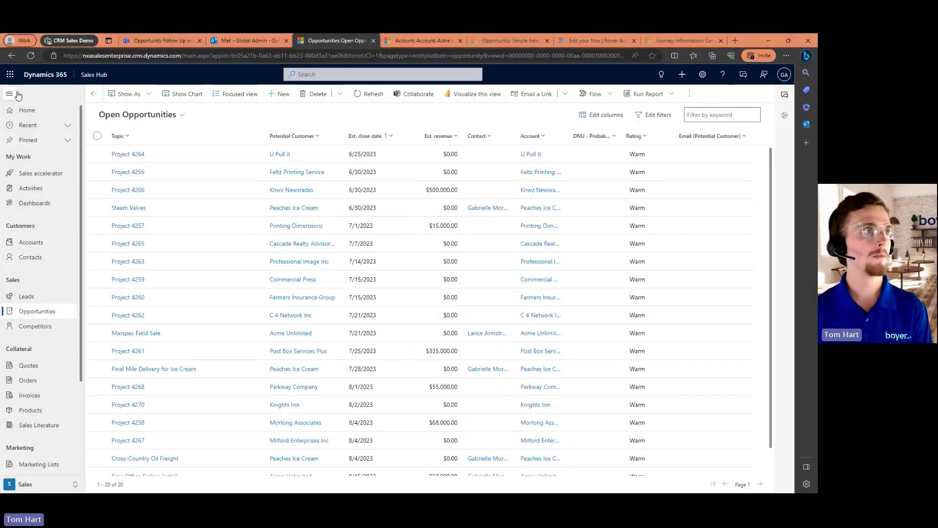
Collapse the site map and add the Budget, Created By and Description columns to the Open Opportunities view.
click(10, 94)
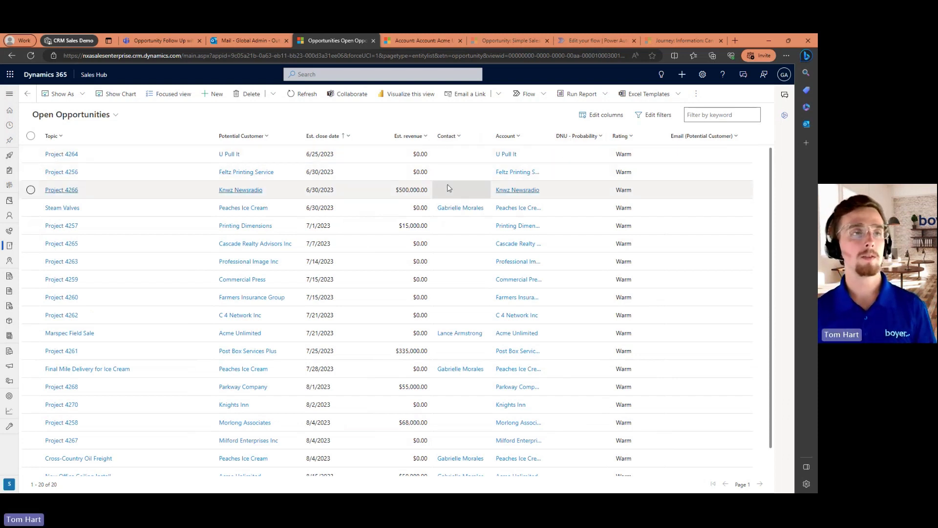
click(616, 117)
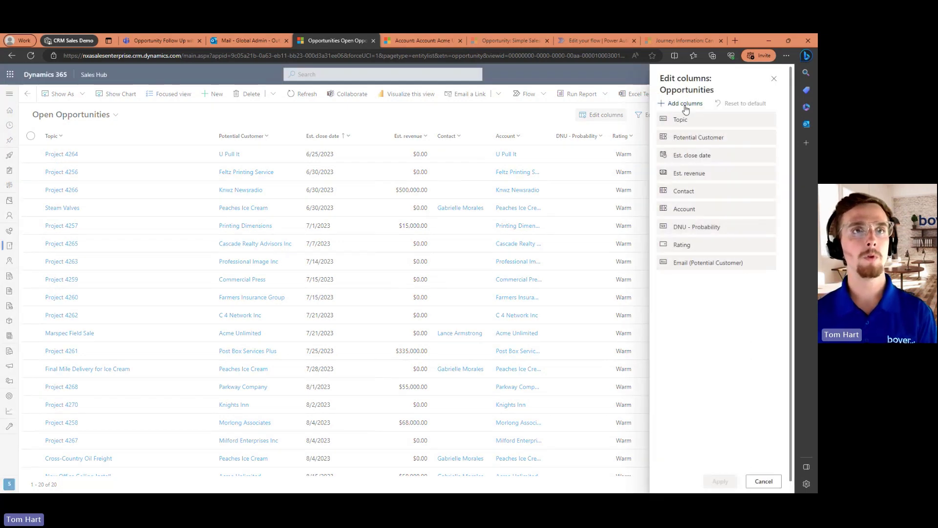
click(685, 103)
click(727, 253)
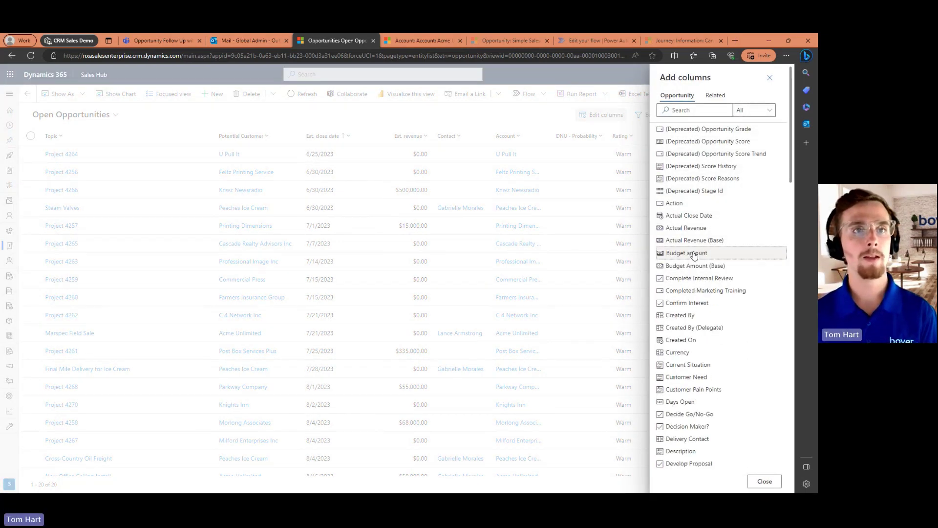
scroll(716, 299, down, 2)
click(694, 255)
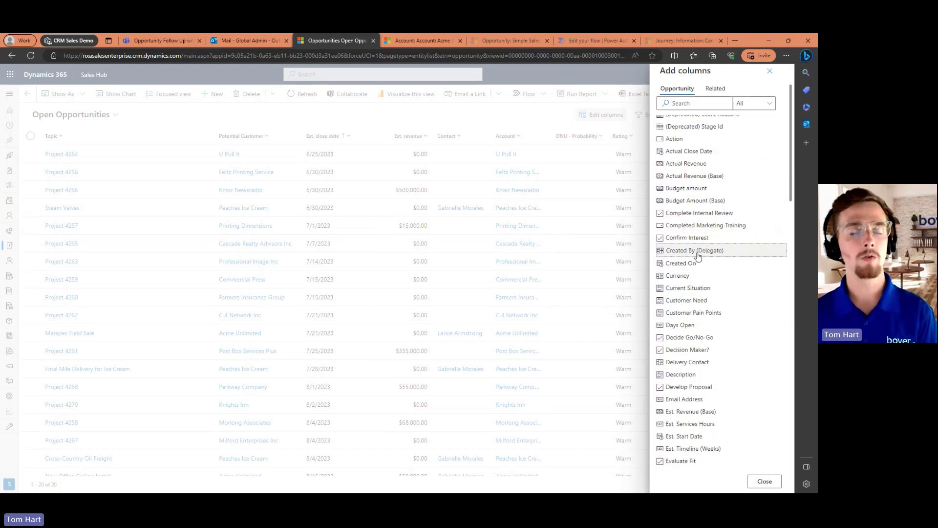
click(711, 375)
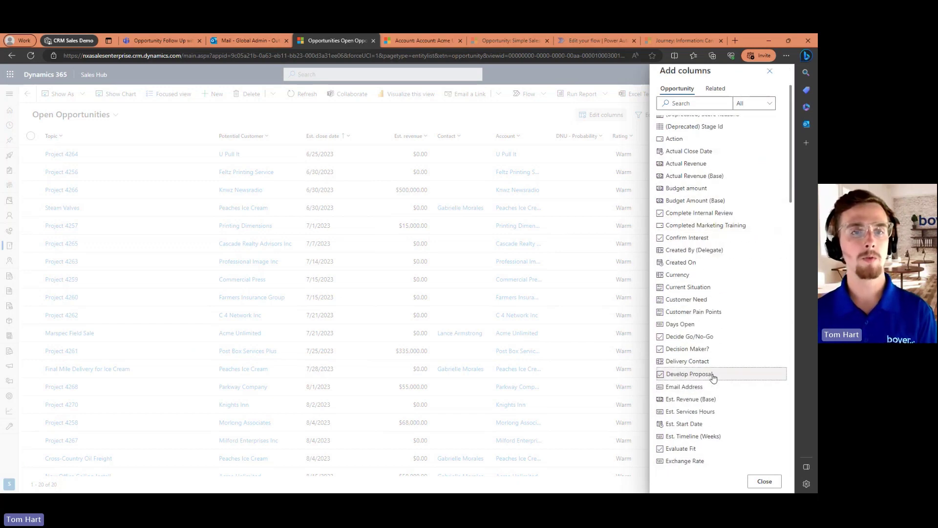
click(765, 481)
Place the Budget column directly after Topic and Created By directly after Account, and apply the column layout.
drag(699, 279, 701, 138)
drag(711, 293, 714, 239)
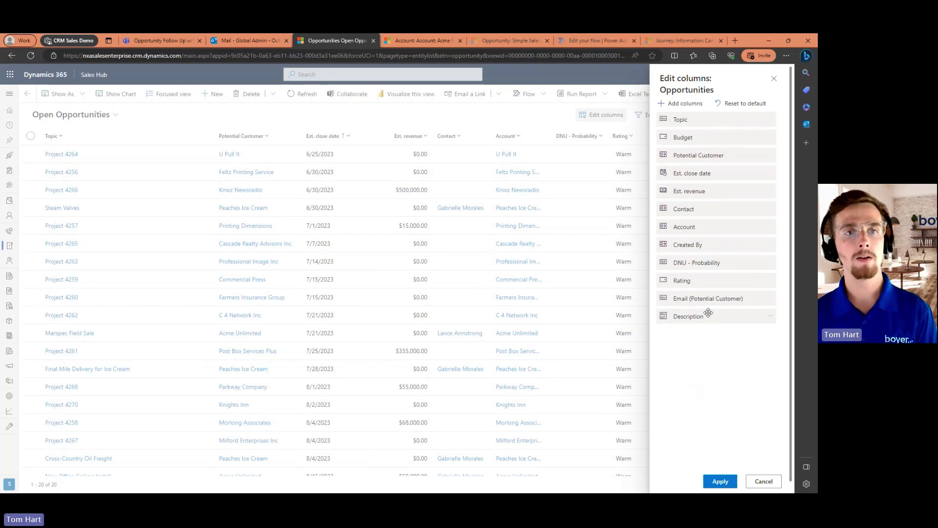
click(721, 481)
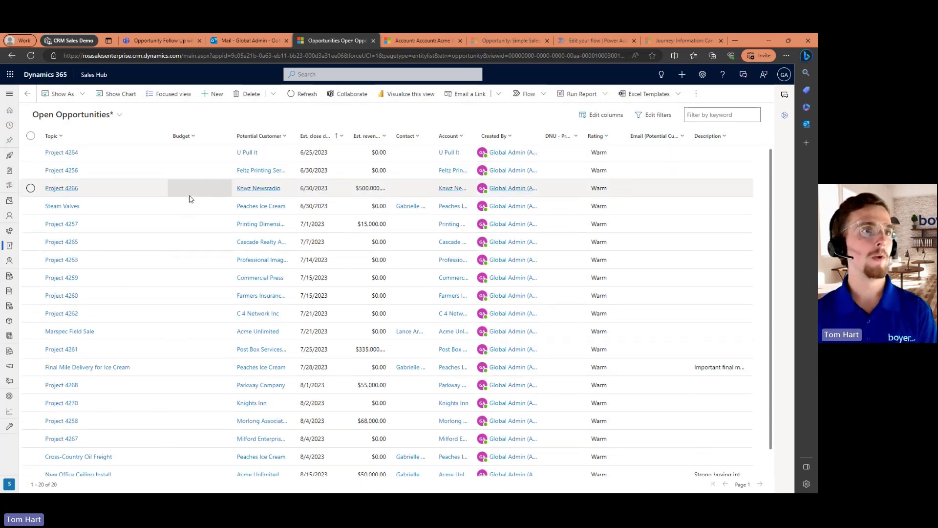
Remove the Budget column from the view, place Est. revenue directly after Topic, and apply the changes.
click(598, 116)
click(769, 137)
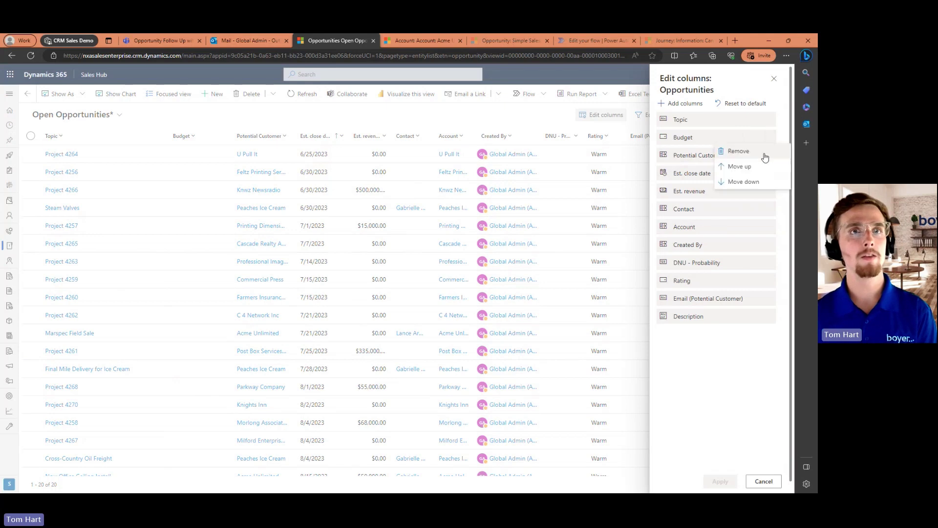
click(759, 155)
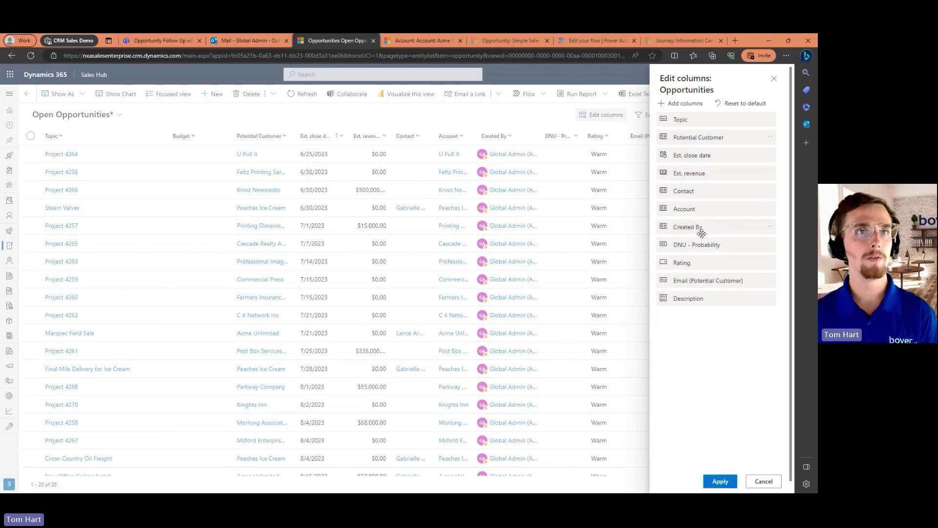
drag(714, 176, 717, 146)
click(718, 481)
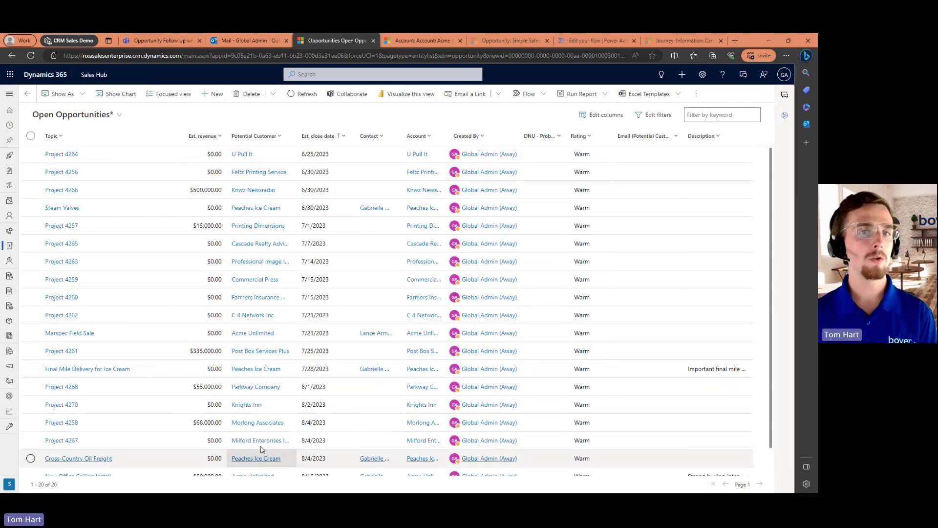
Sort the opportunity list by Est. revenue, first from smaller to larger and finally from larger to smaller.
scroll(667, 416, down, 1)
scroll(667, 415, up, 1)
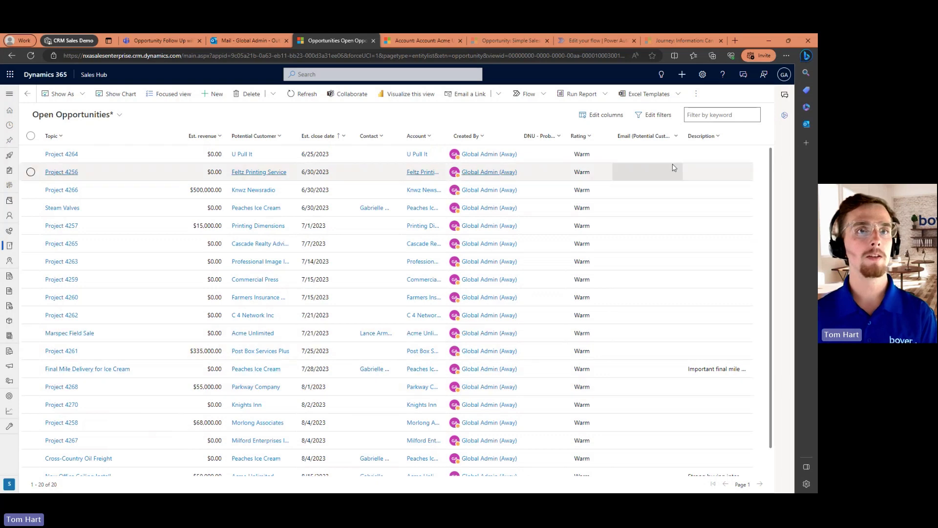
scroll(717, 355, down, 1)
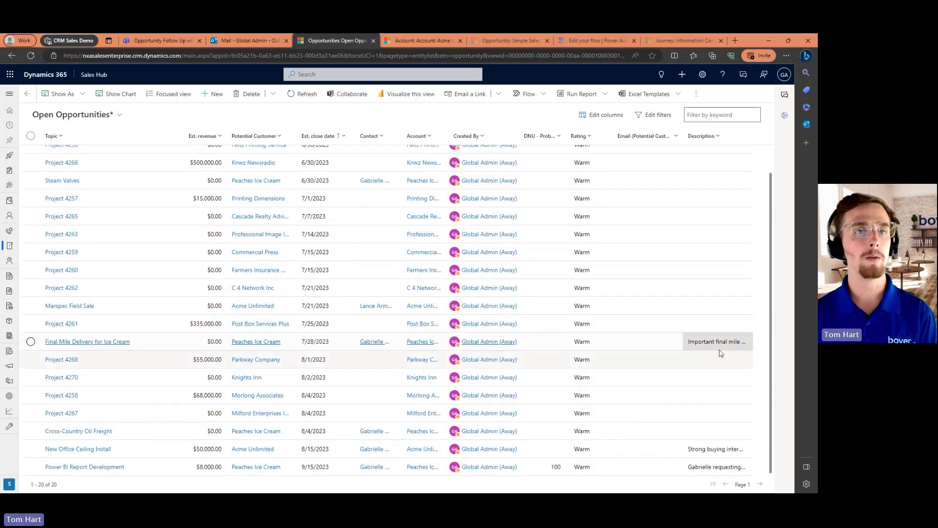
scroll(715, 353, up, 1)
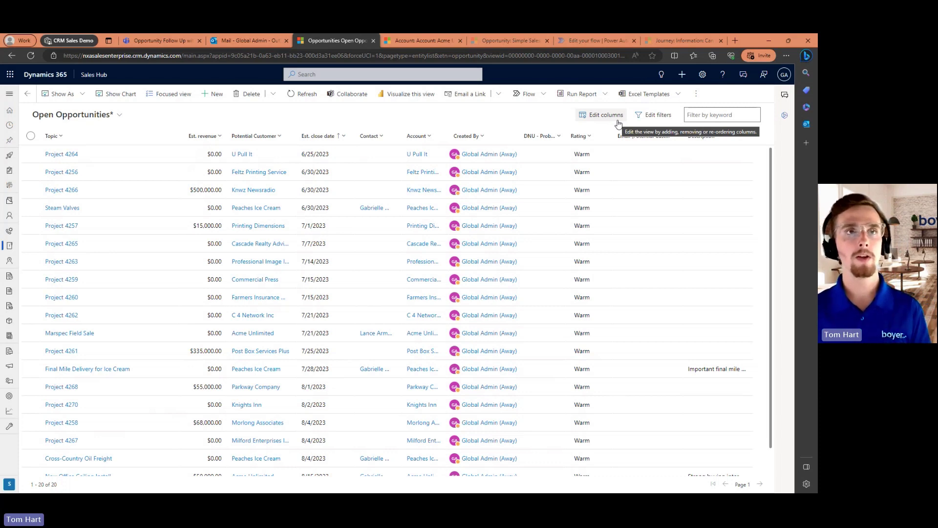
click(213, 139)
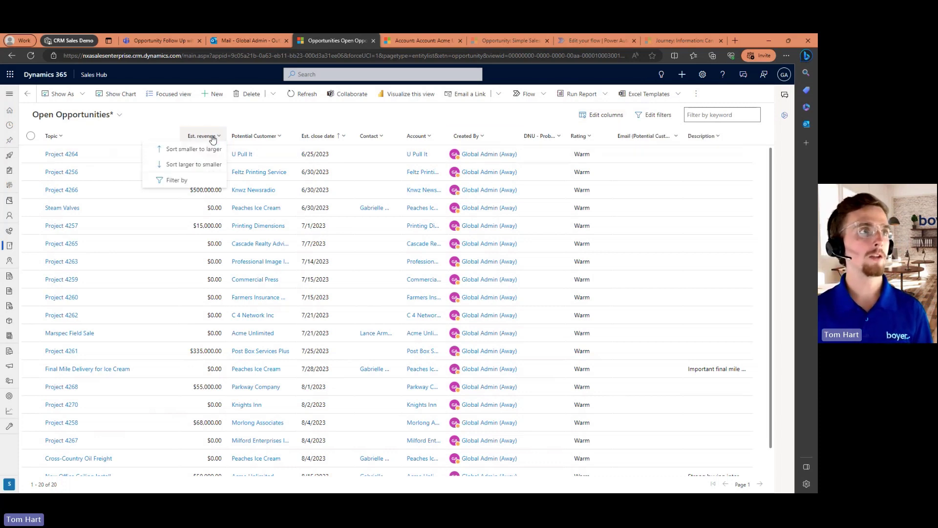
click(212, 147)
click(213, 137)
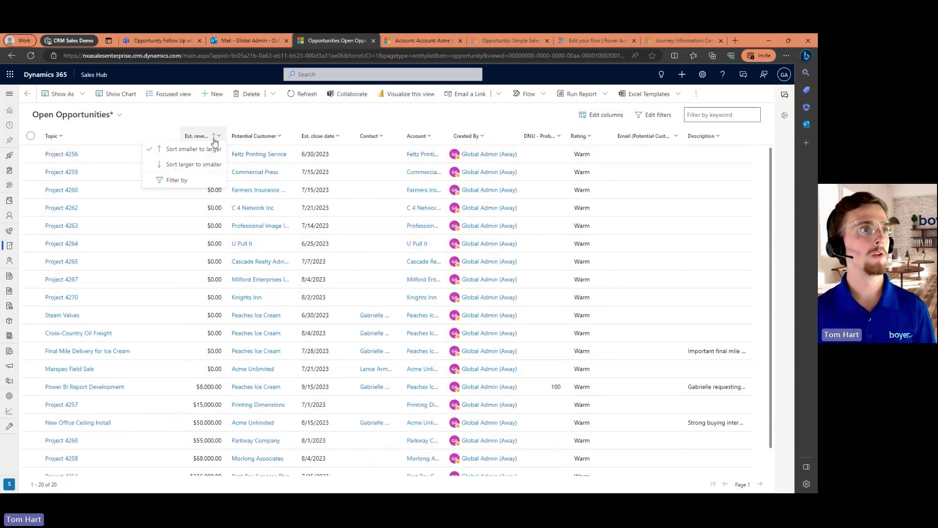
click(213, 163)
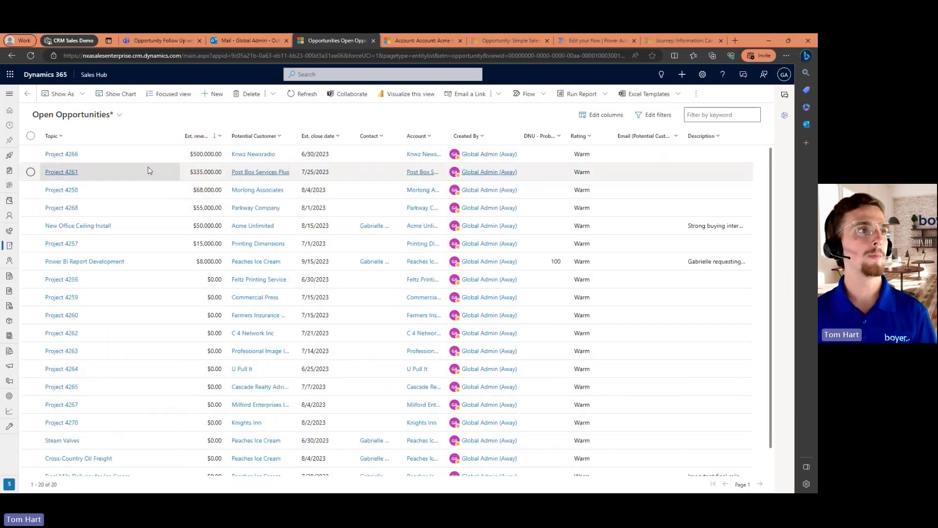
Save the customized list as a new view named "Largest Opportunities by Revenue".
click(112, 117)
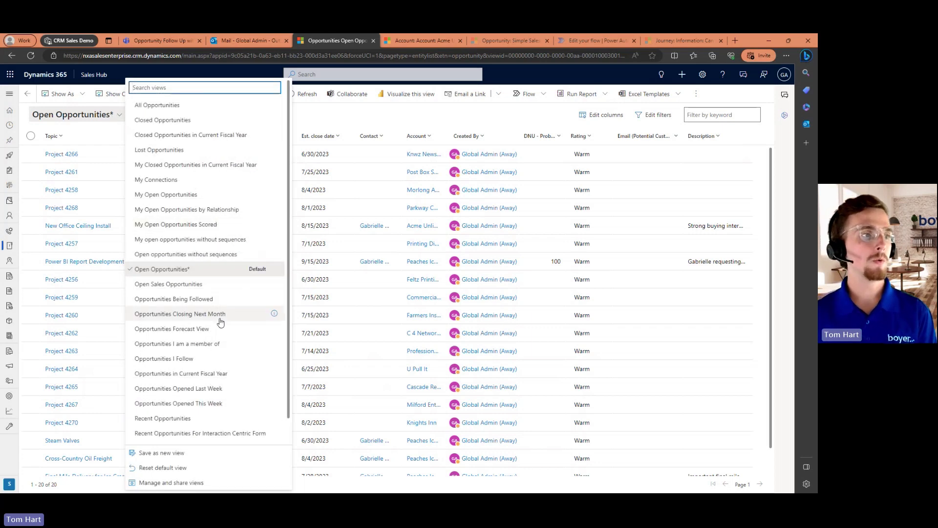
click(183, 457)
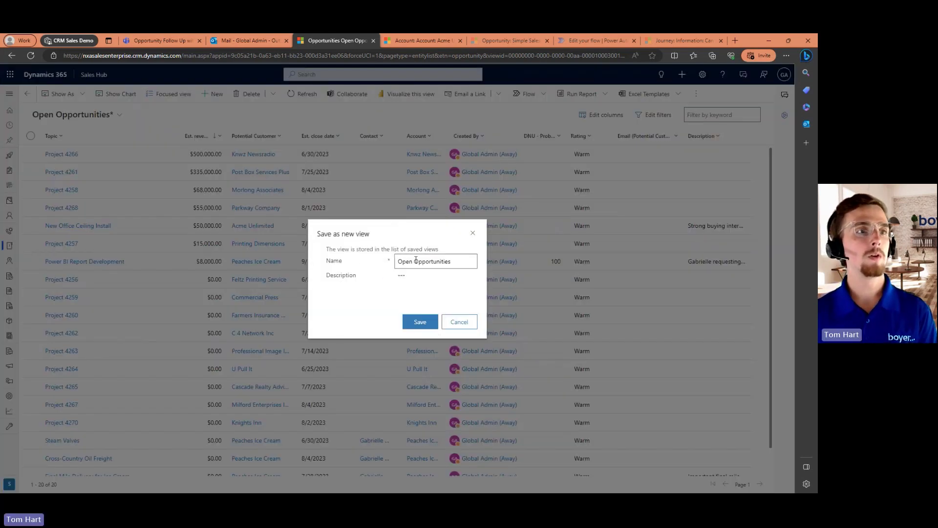
double_click(416, 259)
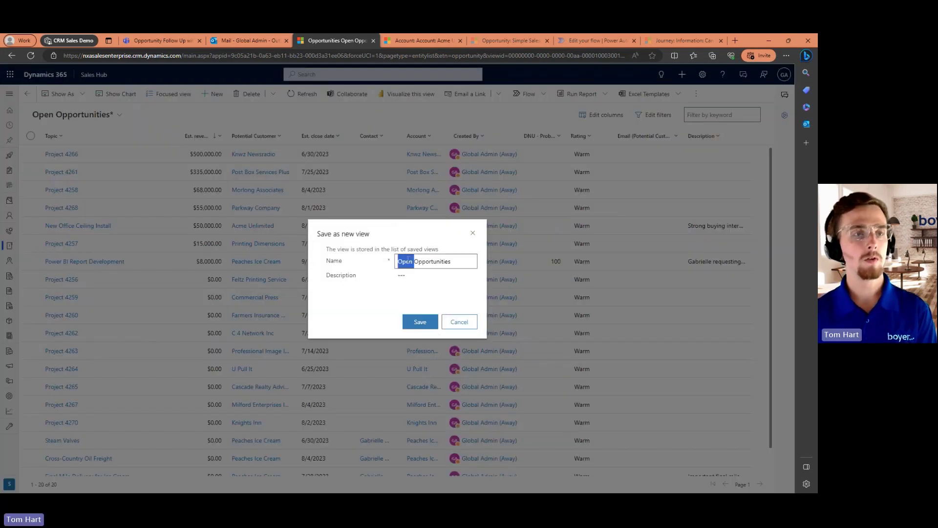
text(Largest)
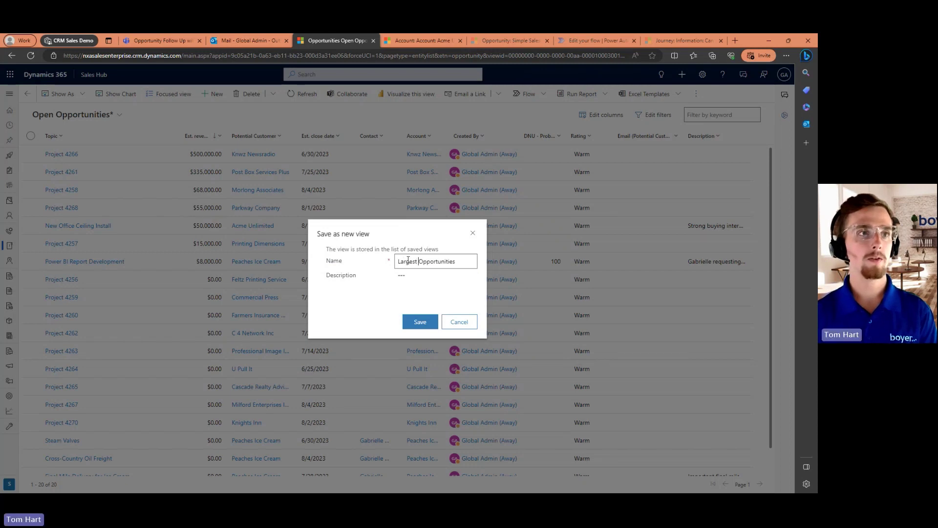
key(End)
text(by Revenue)
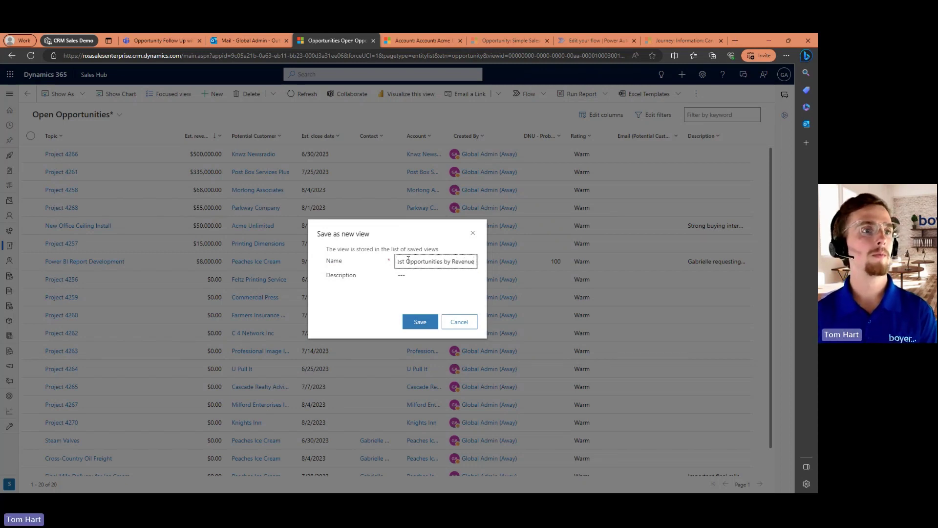
click(424, 326)
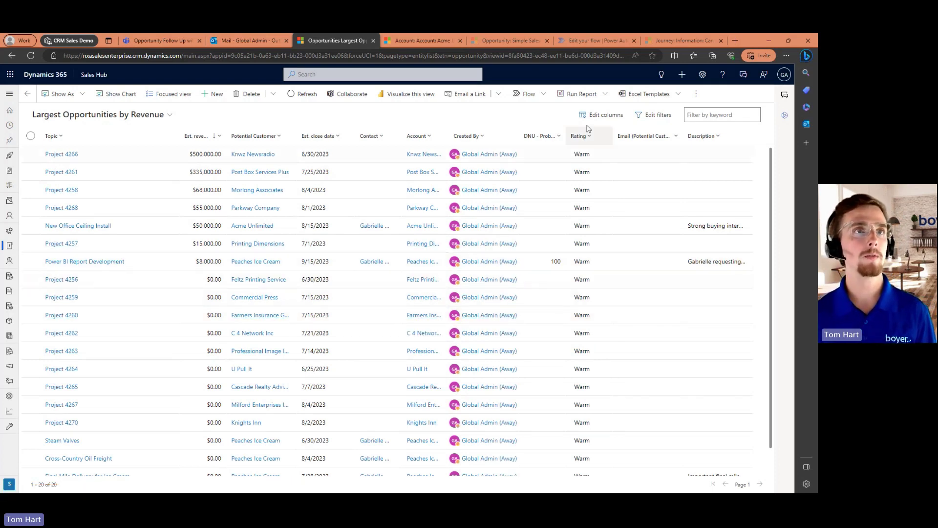
Try adding Won and Lost to the view's Status equals Open filter, and discard the filter changes.
click(663, 115)
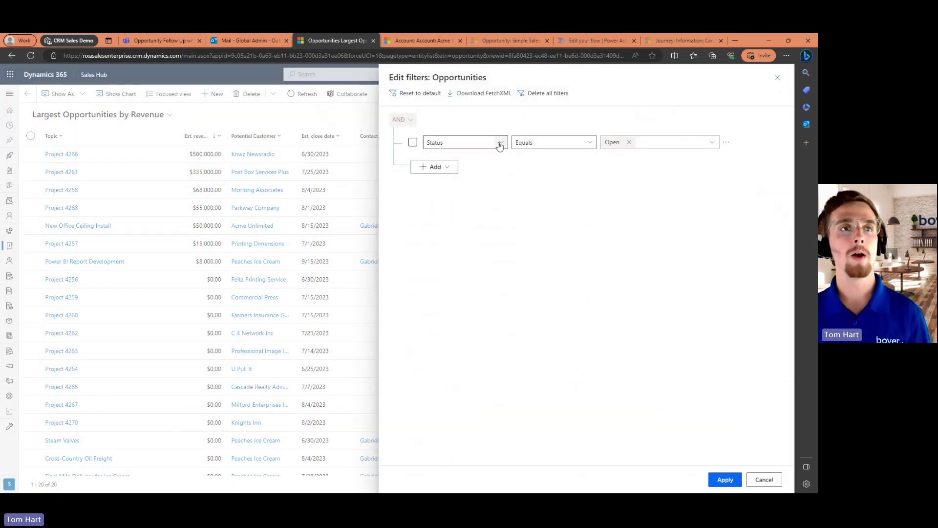
click(650, 144)
click(654, 173)
click(688, 148)
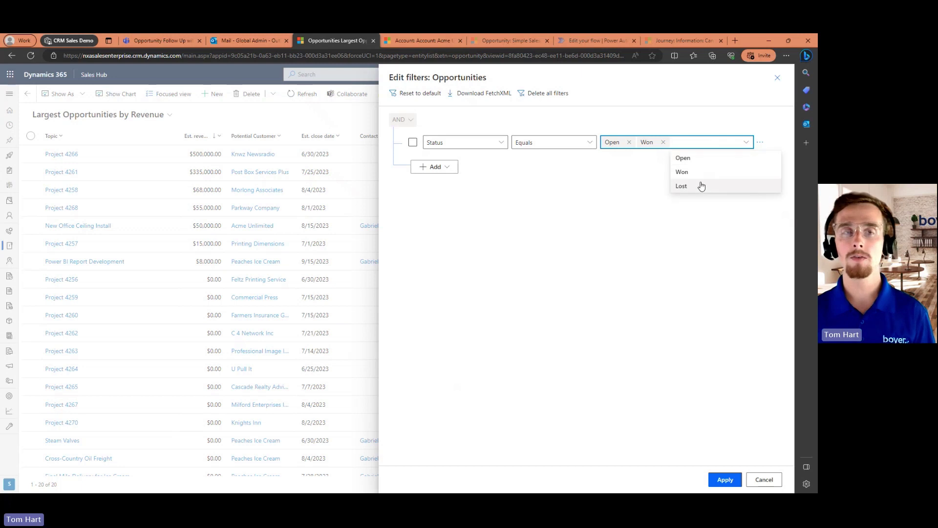
click(701, 184)
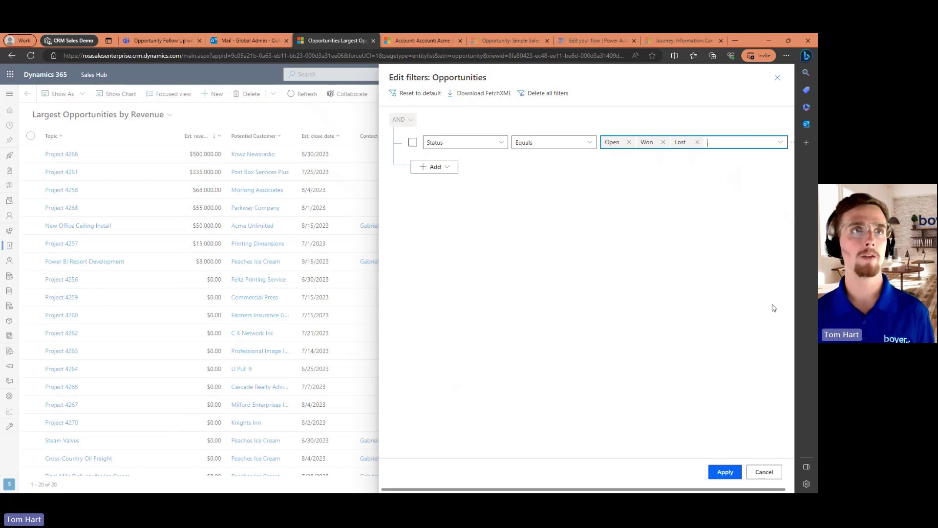
click(757, 472)
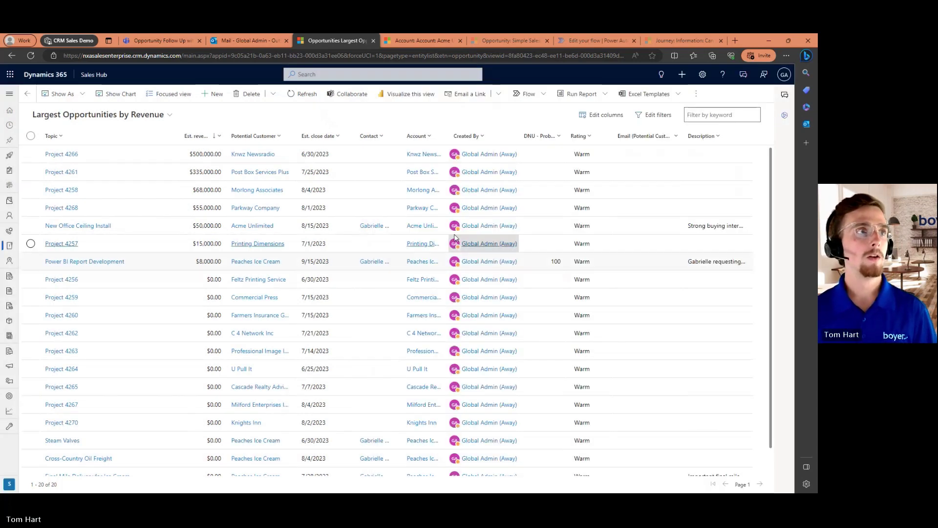
Open the Largest Opportunities by Revenue view in Excel Online.
mouse_move(453, 214)
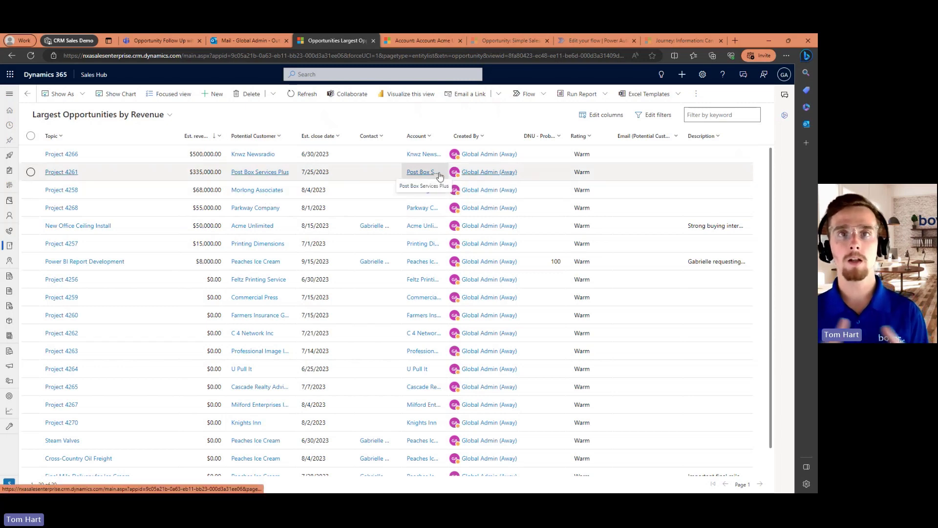
click(696, 94)
click(698, 118)
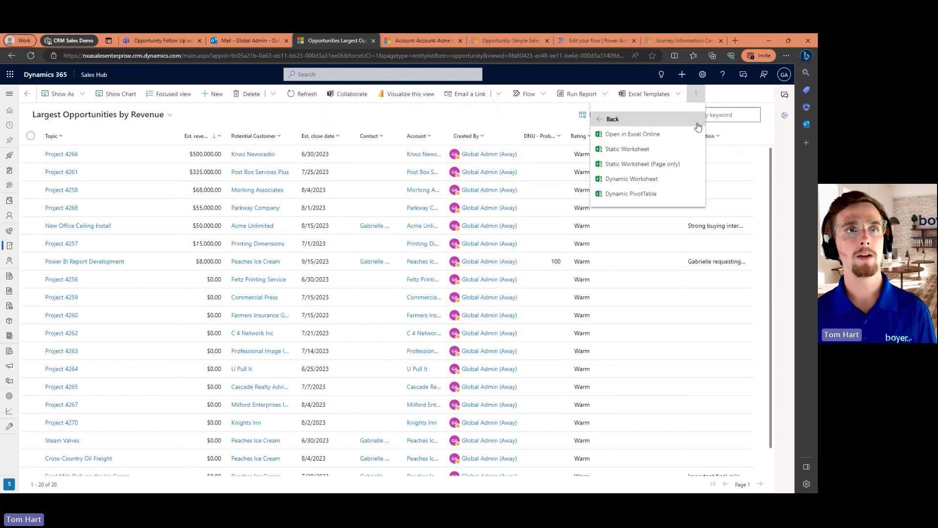
click(654, 140)
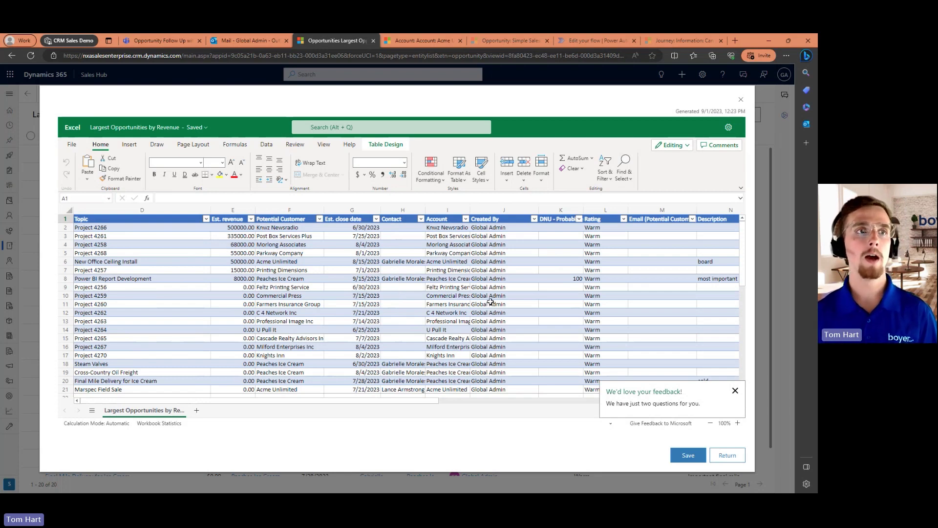
Select cells in the Created By and Email (Potential Customer) columns, and save the embedded workbook back to the opportunity records.
drag(491, 227, 491, 348)
click(504, 373)
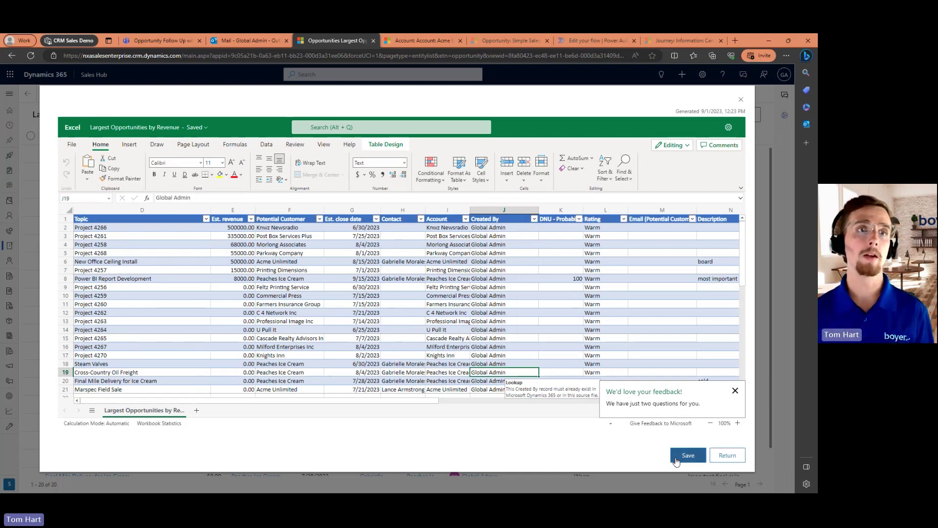
drag(673, 248, 654, 271)
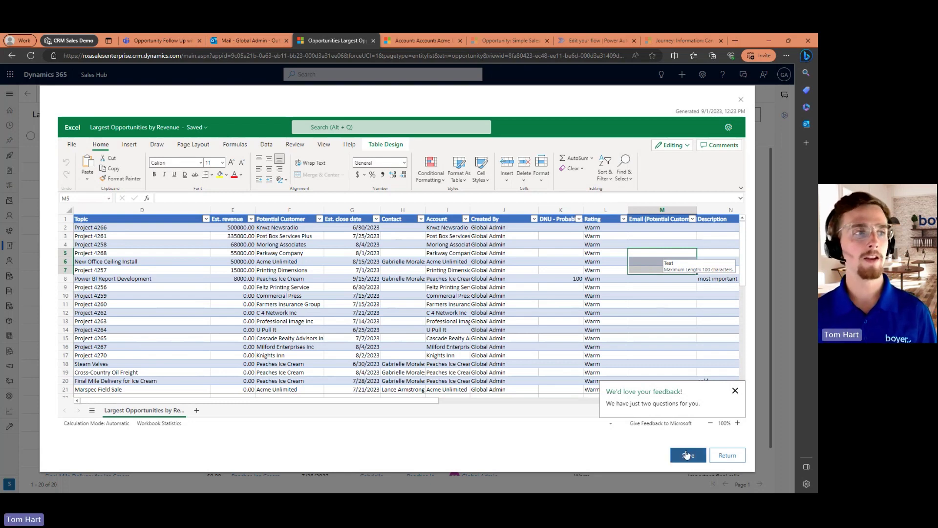
click(687, 455)
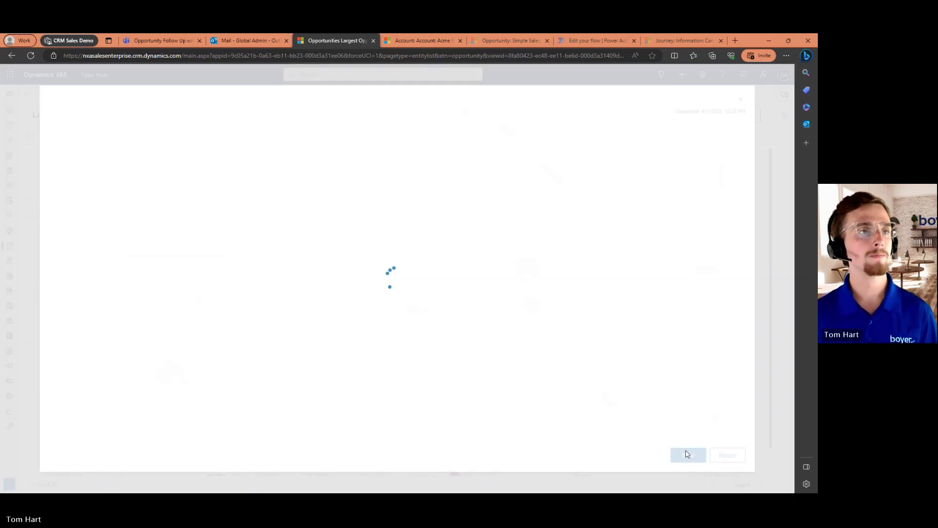